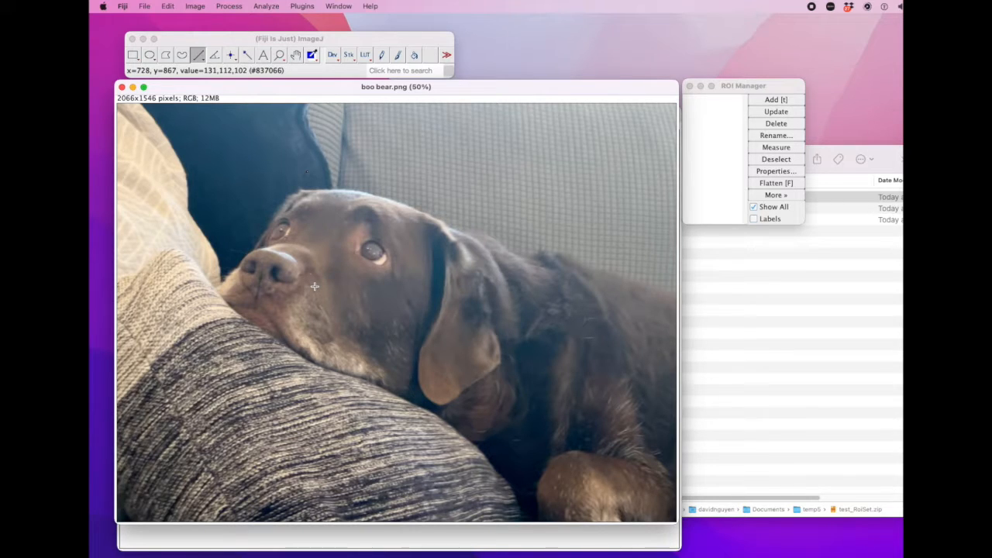
# Step: Try a freehand area selection by drawing an open C-shaped curve beside the dog's eye, then clear it
pyautogui.scroll(4, 348, 231)
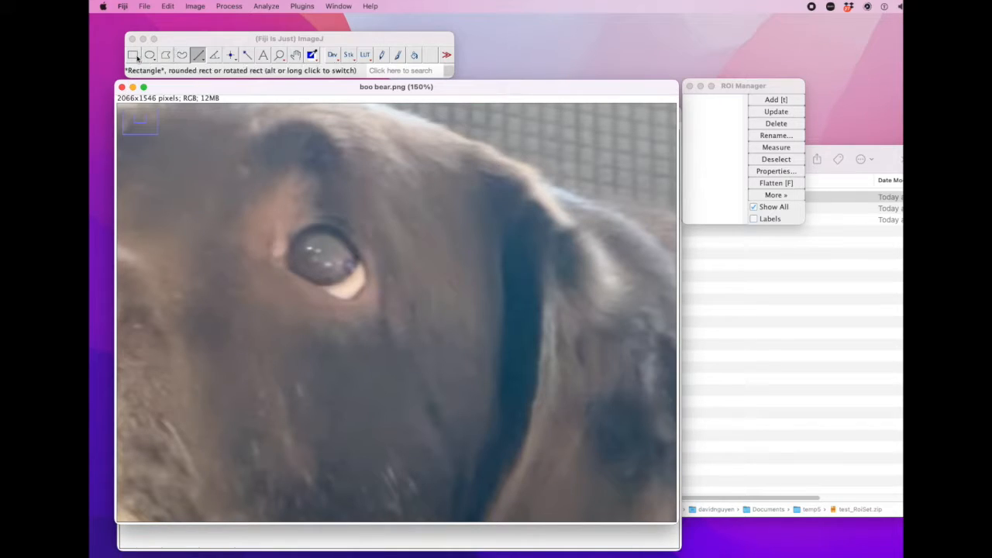
pyautogui.click(186, 60)
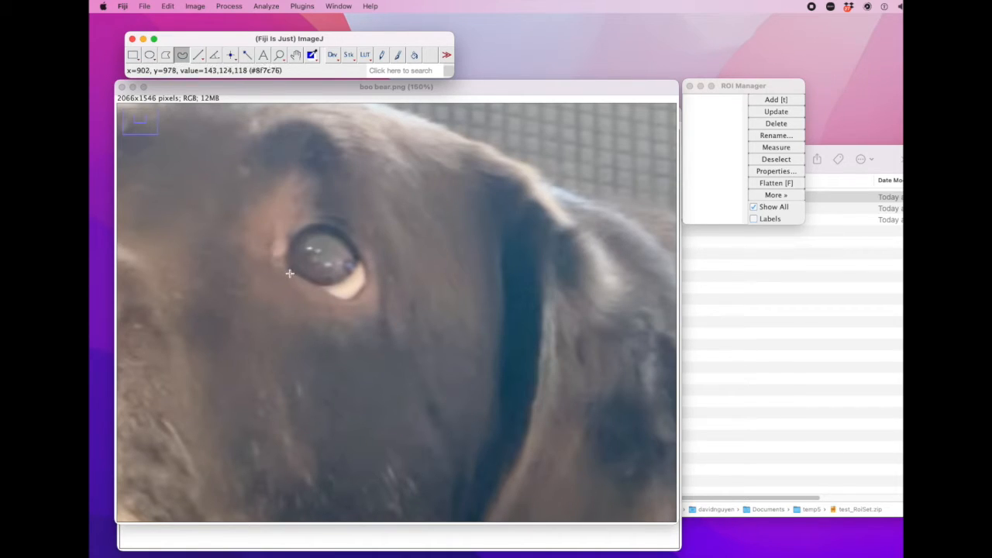
pyautogui.moveTo(217, 260); pyautogui.dragTo(203, 261)
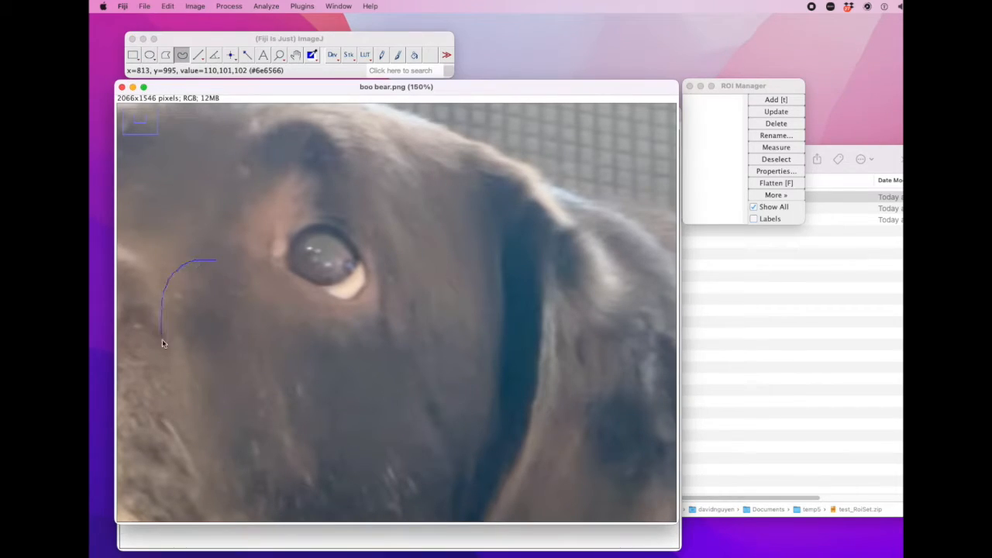
pyautogui.moveTo(215, 369); pyautogui.dragTo(215, 369)
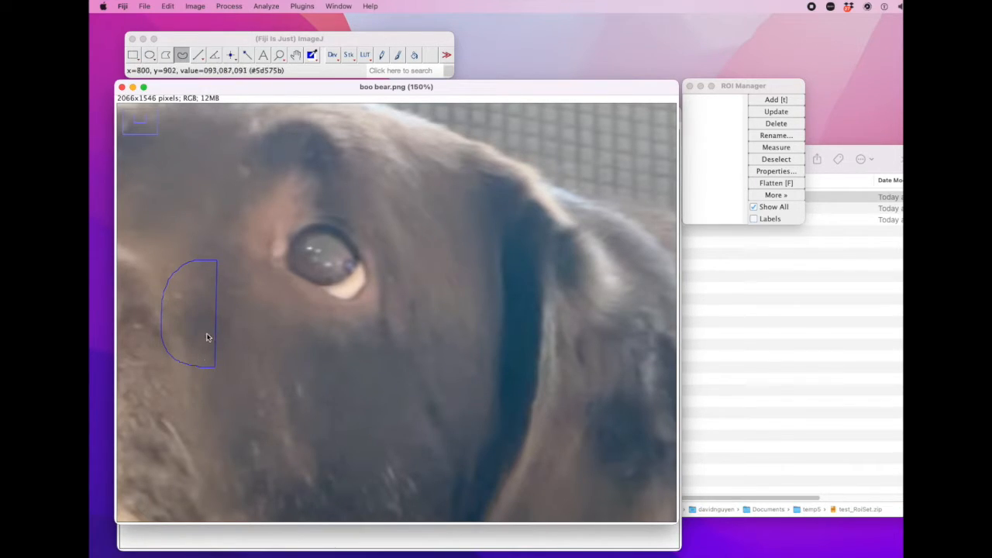
pyautogui.click(216, 143)
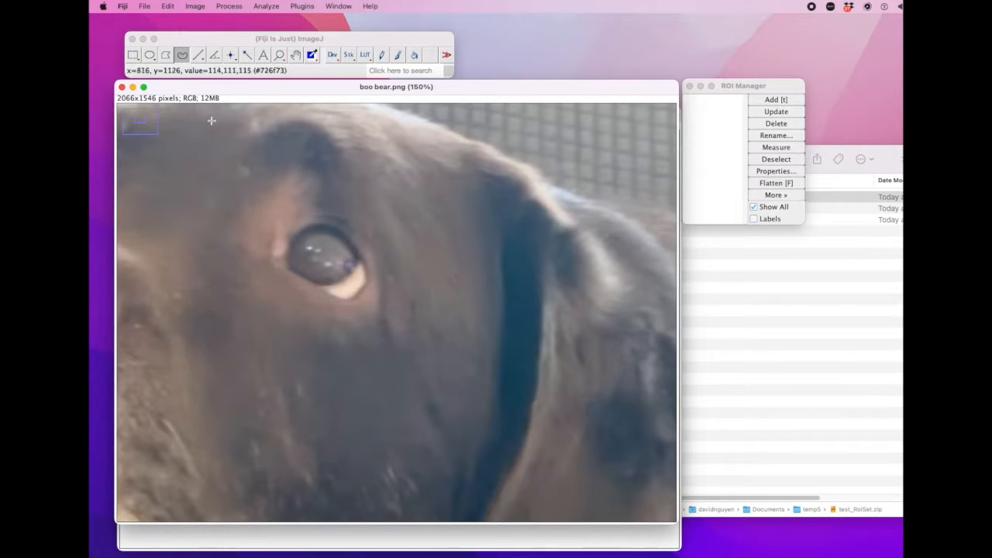
# Step: Try a freehand line by drawing an open C-shaped curve beside the dog's eye, then clear it
pyautogui.click(199, 55)
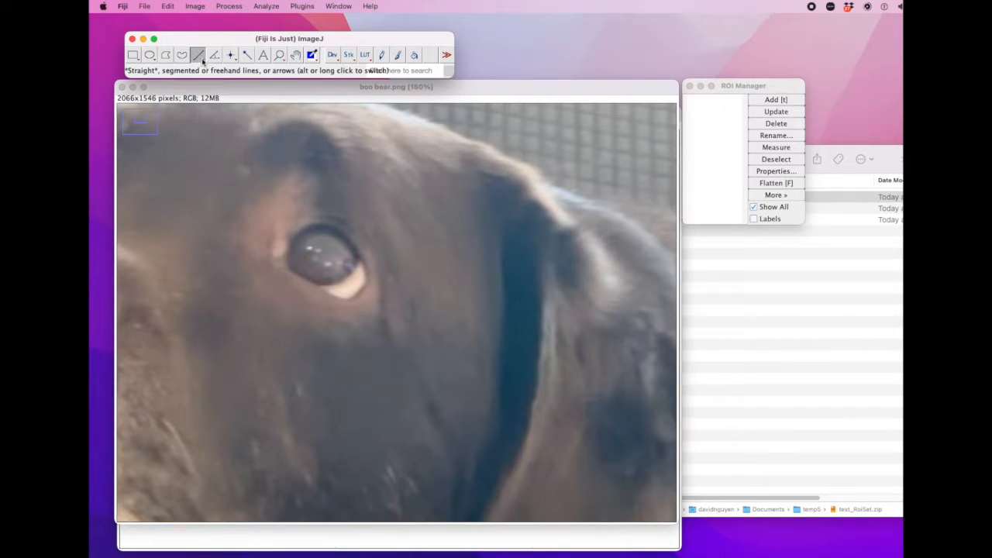
pyautogui.click(202, 57)
pyautogui.click(234, 88)
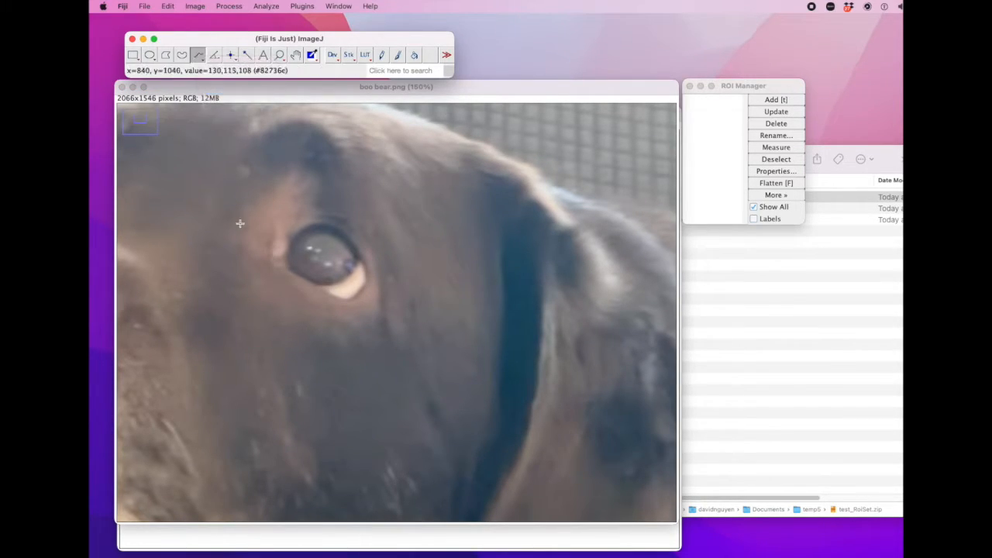
pyautogui.moveTo(222, 243)
pyautogui.mouseDown()
pyautogui.moveTo(170, 270)
pyautogui.moveTo(199, 336)
pyautogui.moveTo(217, 335)
pyautogui.mouseUp()
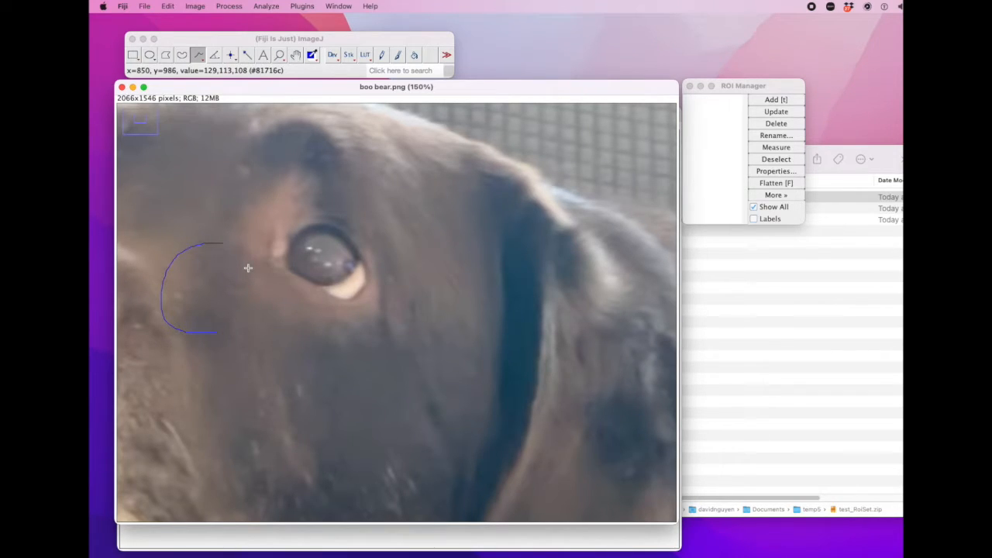
pyautogui.click(255, 216)
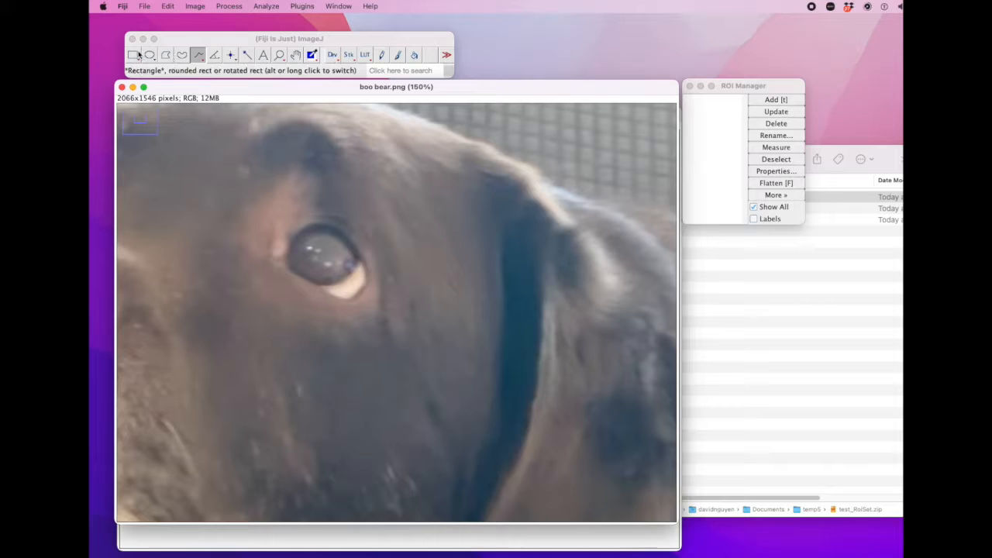
# Step: Trace the dog's eye, including the white, with a freehand selection and add it to the ROI Manager
pyautogui.click(184, 57)
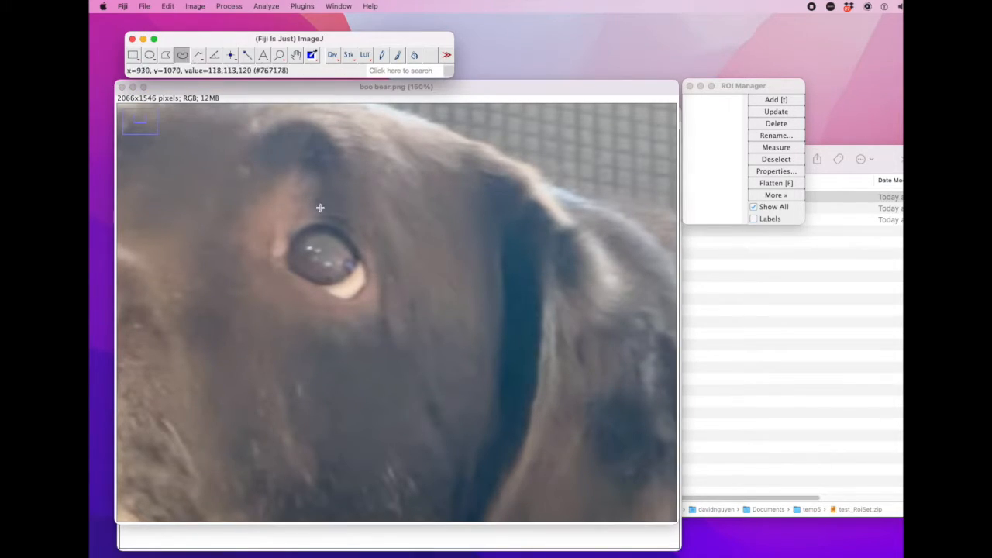
pyautogui.click(288, 268)
pyautogui.moveTo(288, 268); pyautogui.dragTo(353, 301)
pyautogui.moveTo(360, 255)
pyautogui.mouseDown()
pyautogui.moveTo(331, 227)
pyautogui.moveTo(302, 230)
pyautogui.mouseUp()
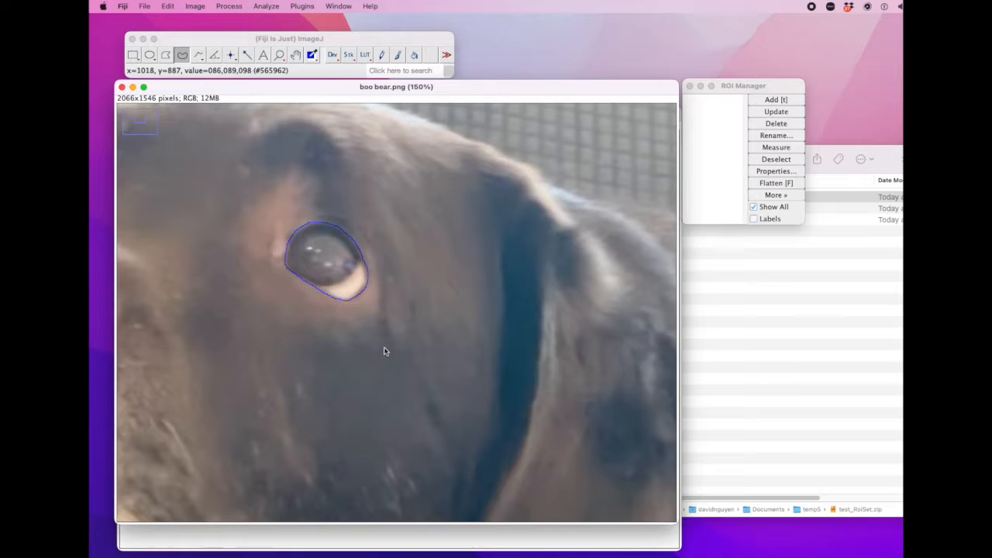
pyautogui.press('t')
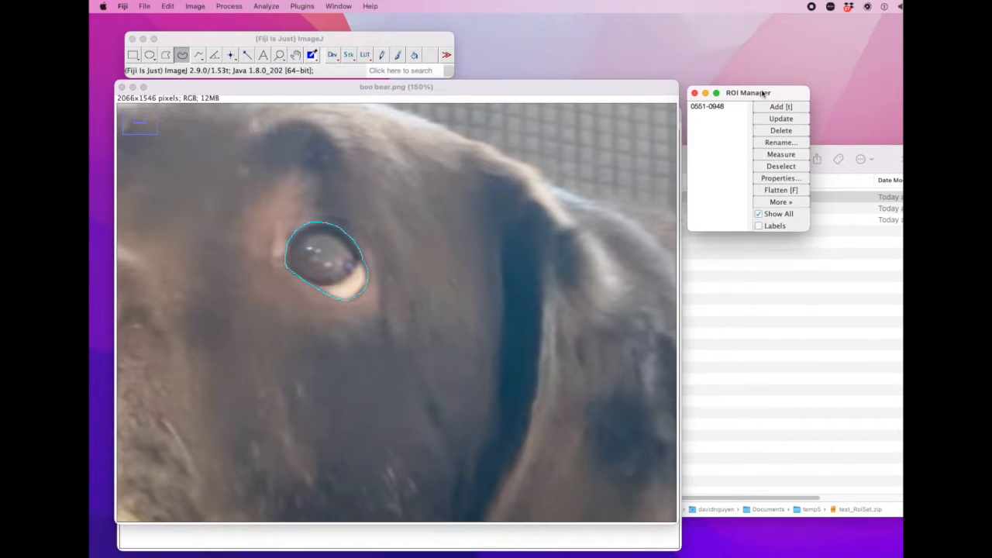
# Step: Rename the freehand eye ROI as "kidney bean" and deselect it
pyautogui.click(720, 107)
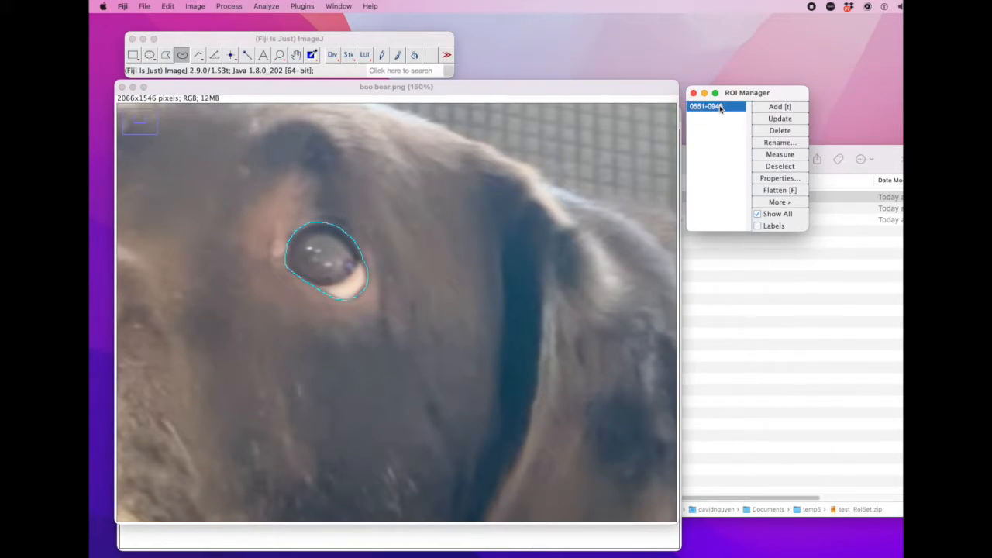
pyautogui.click(778, 144)
pyautogui.write('free')
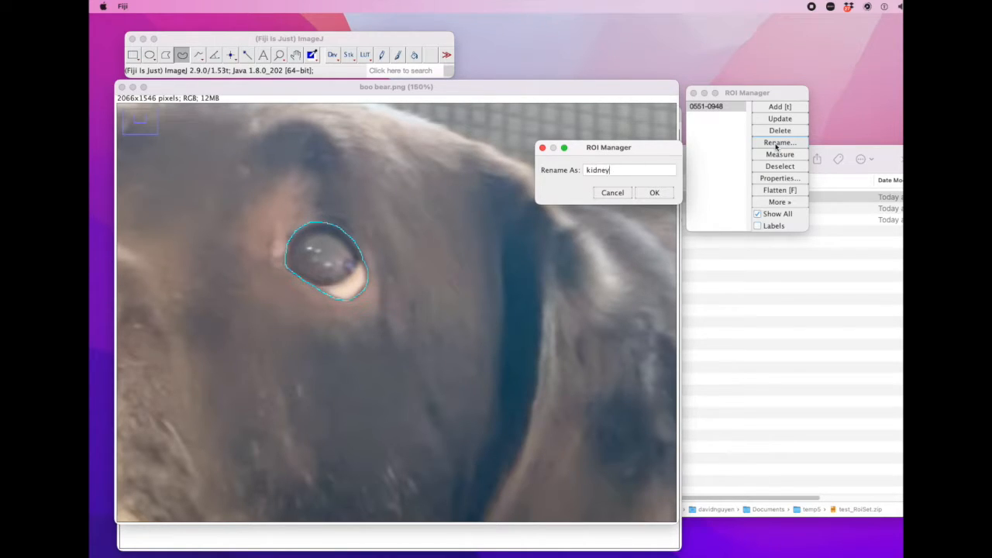
pyautogui.press('Return')
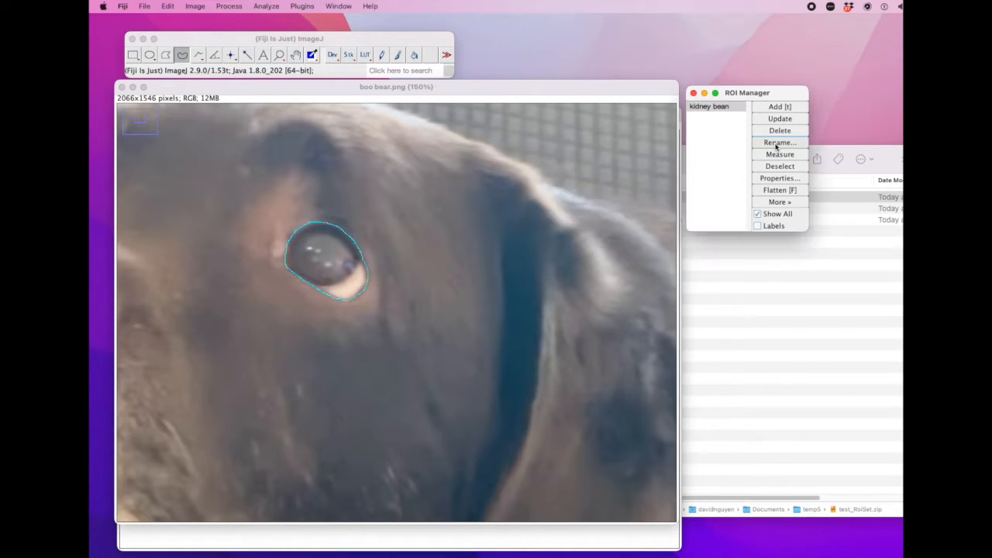
pyautogui.click(428, 205)
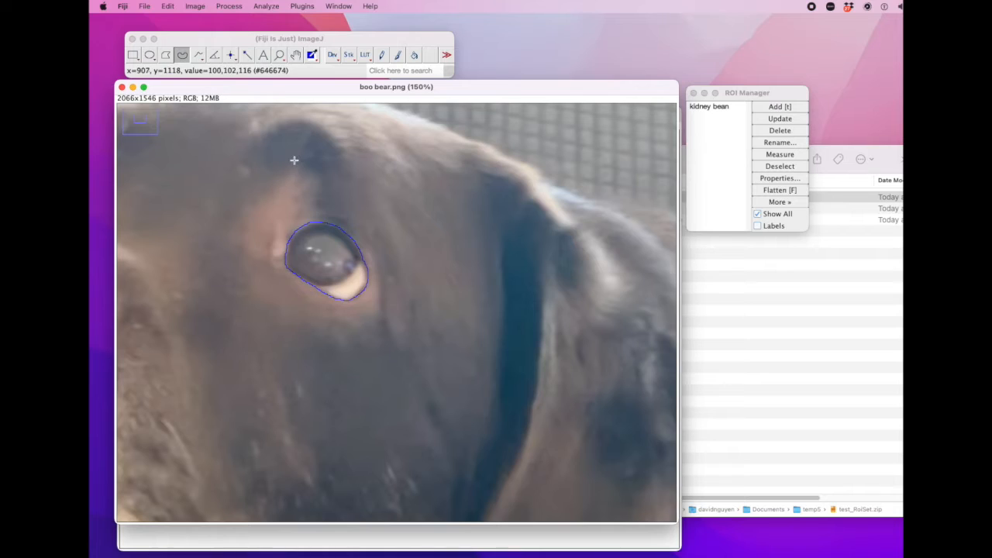
# Step: Turn off Show All and trace a closed polygon selection point by point around the same eye outline
pyautogui.click(165, 56)
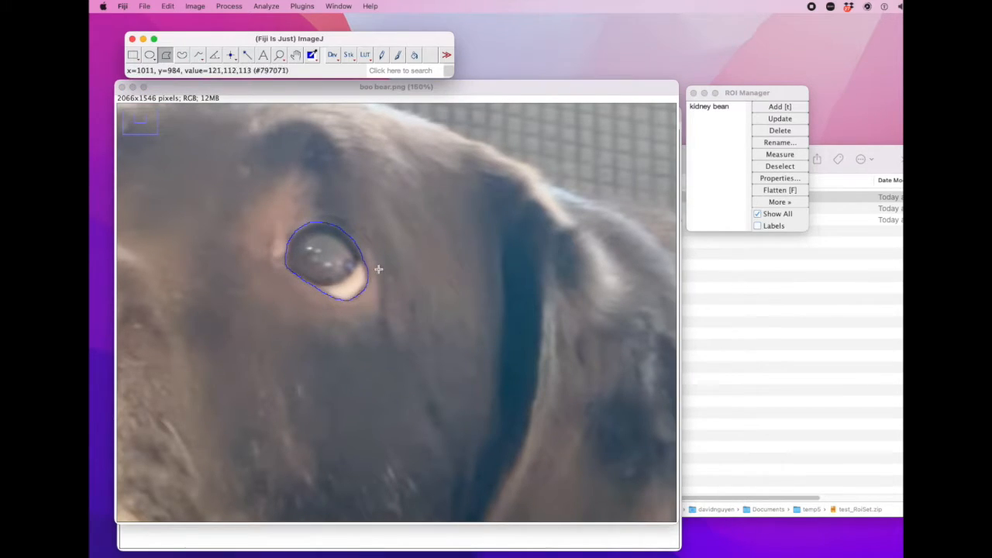
pyautogui.click(774, 216)
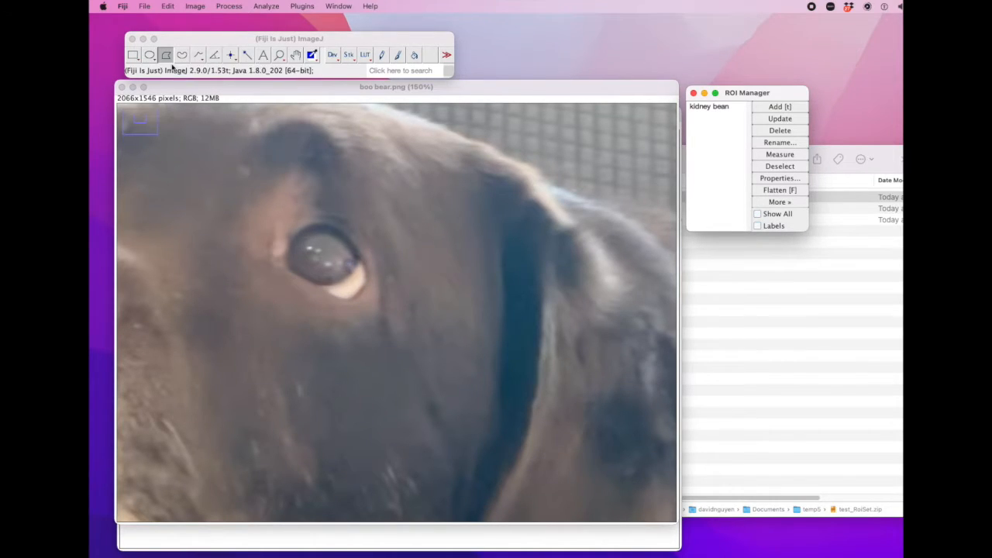
pyautogui.click(287, 269)
pyautogui.click(288, 270)
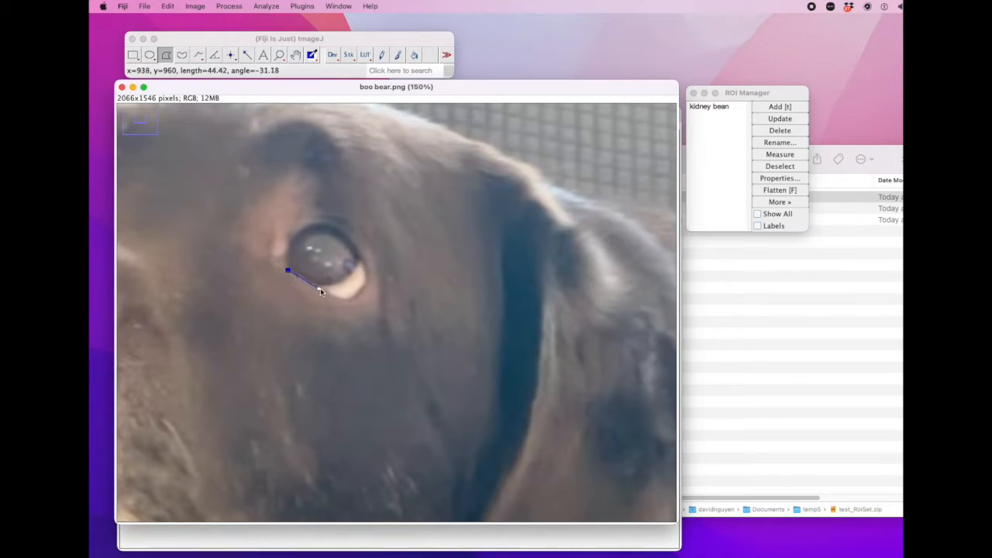
pyautogui.click(348, 298)
pyautogui.click(366, 270)
pyautogui.click(360, 257)
pyautogui.click(351, 241)
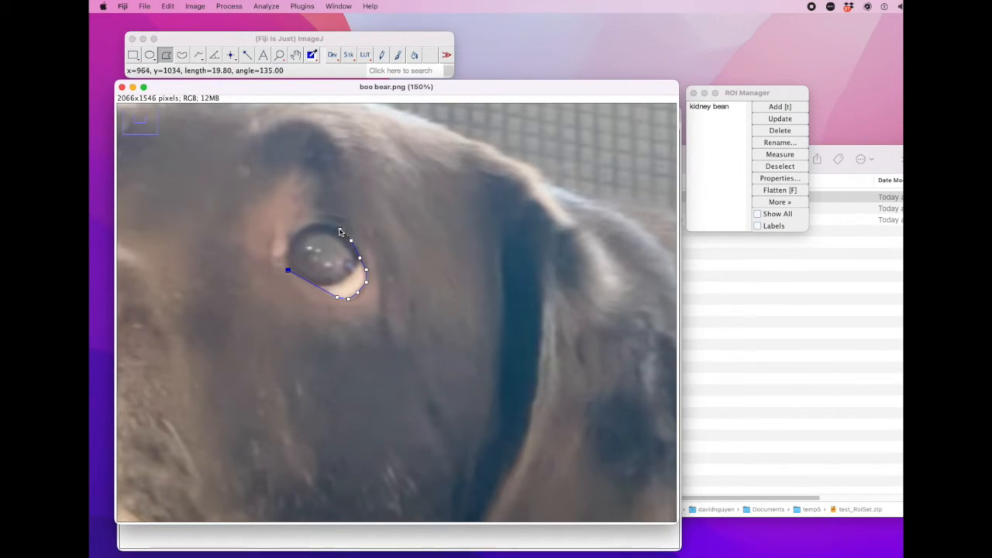
pyautogui.click(340, 229)
pyautogui.click(323, 226)
pyautogui.click(309, 224)
pyautogui.click(296, 231)
pyautogui.click(290, 247)
pyautogui.click(285, 258)
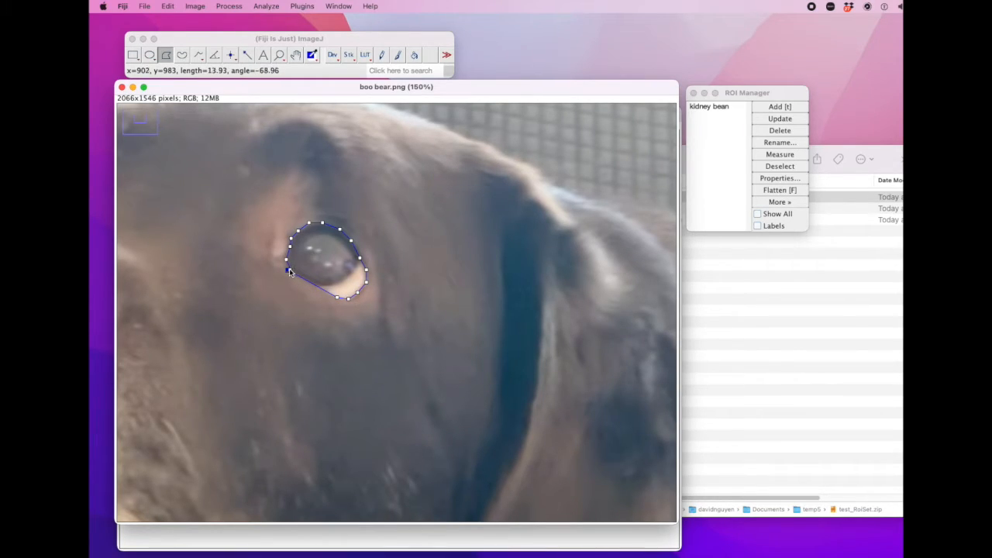
pyautogui.click(287, 269)
pyautogui.doubleClick(287, 268)
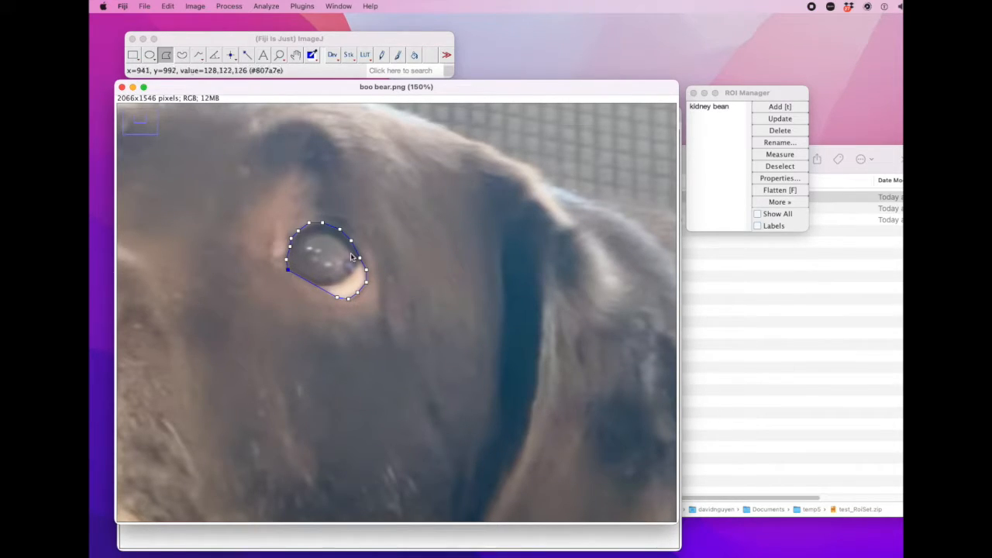
# Step: Add the polygon selection to the ROI Manager, rename it "polygon", and clear the active selection from the image
pyautogui.press('t')
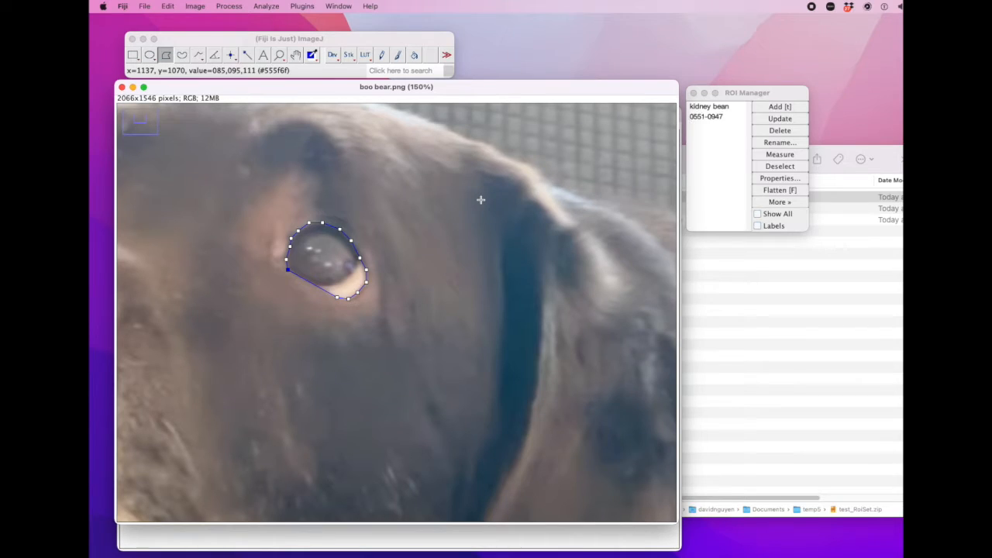
pyautogui.click(715, 116)
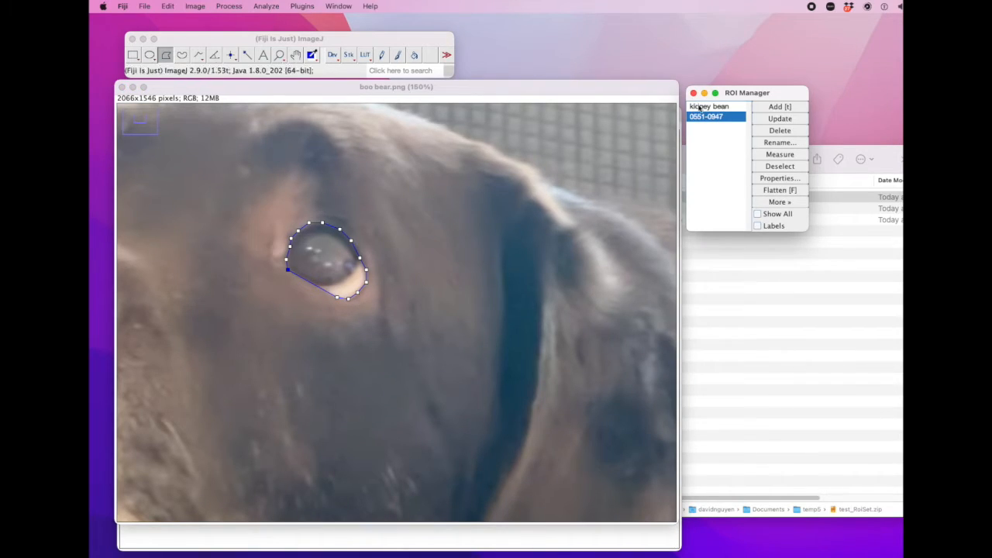
pyautogui.click(779, 142)
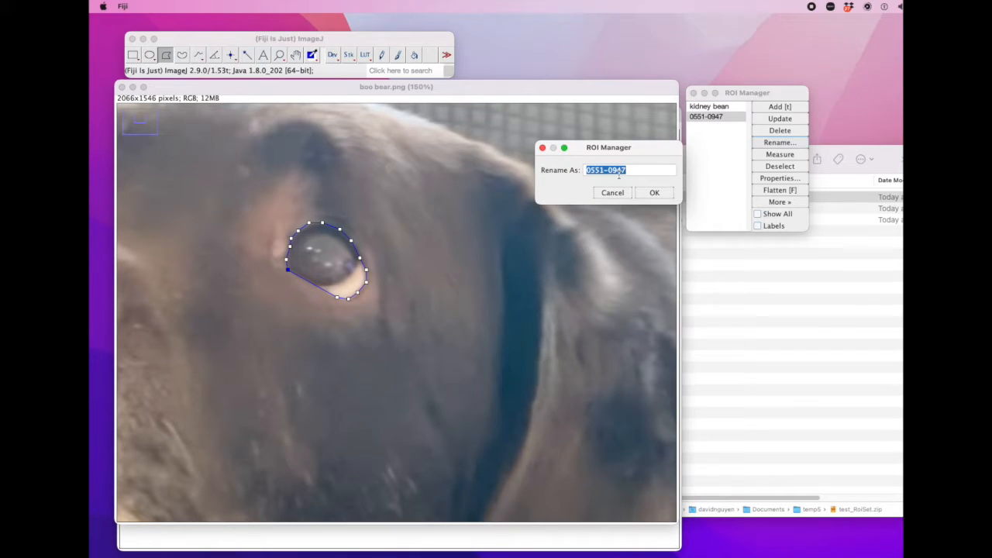
pyautogui.write('polygon')
pyautogui.press('Return')
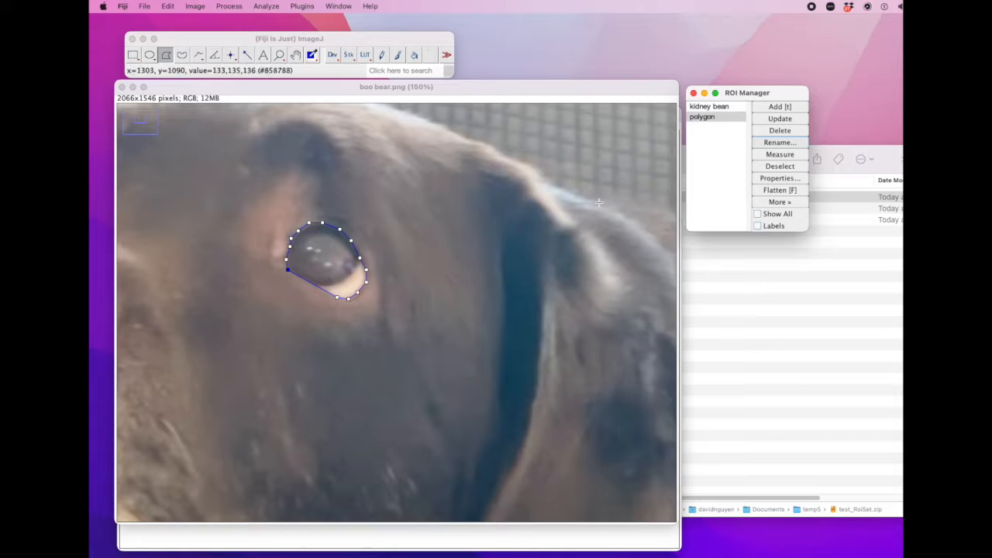
pyautogui.click(485, 259)
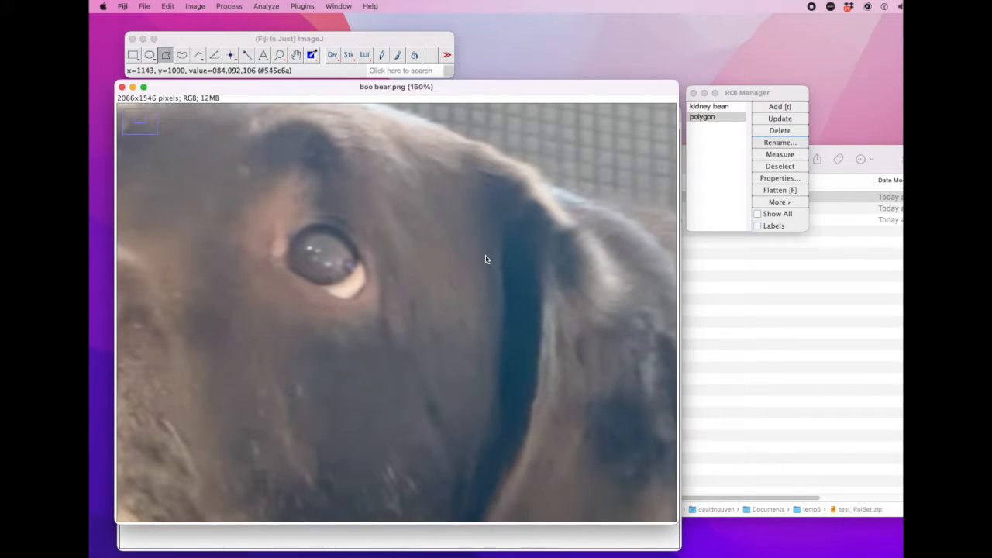
# Step: Turn on Show All and compare the kidney bean and polygon outlines by selecting each ROI in turn
pyautogui.click(767, 216)
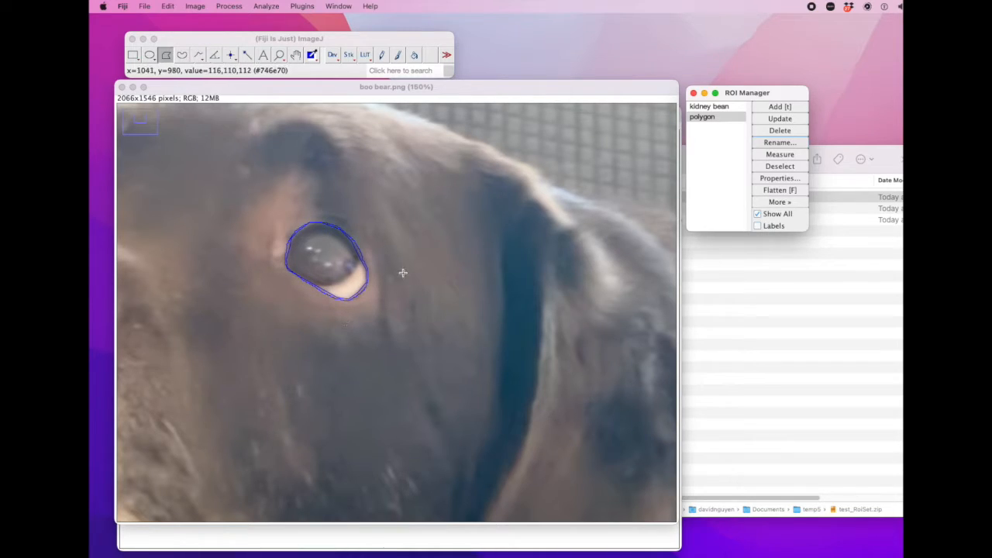
pyautogui.click(717, 110)
pyautogui.click(712, 117)
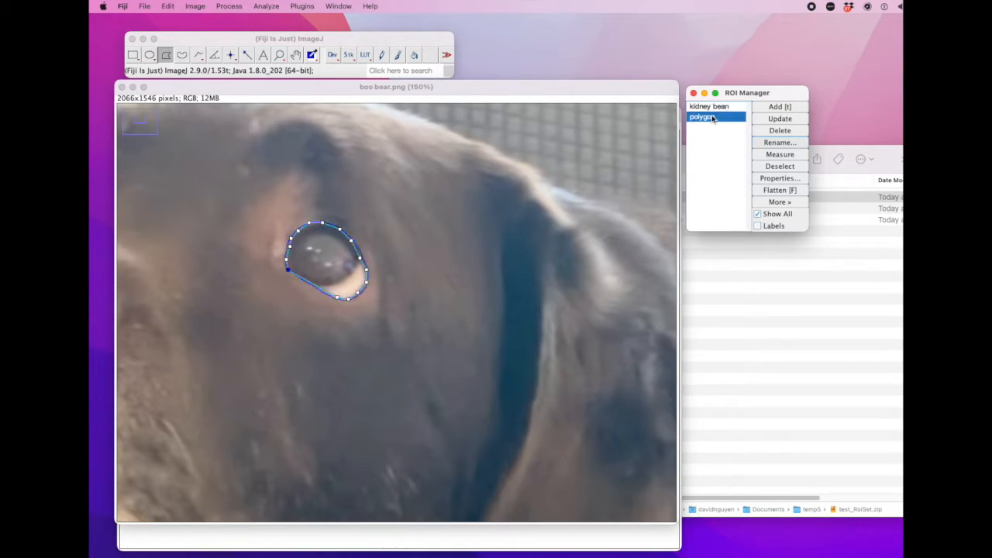
pyautogui.click(714, 108)
pyautogui.click(712, 117)
pyautogui.click(719, 110)
pyautogui.click(713, 117)
# Step: Delete the kidney bean ROI and select the remaining polygon ROI
pyautogui.click(715, 109)
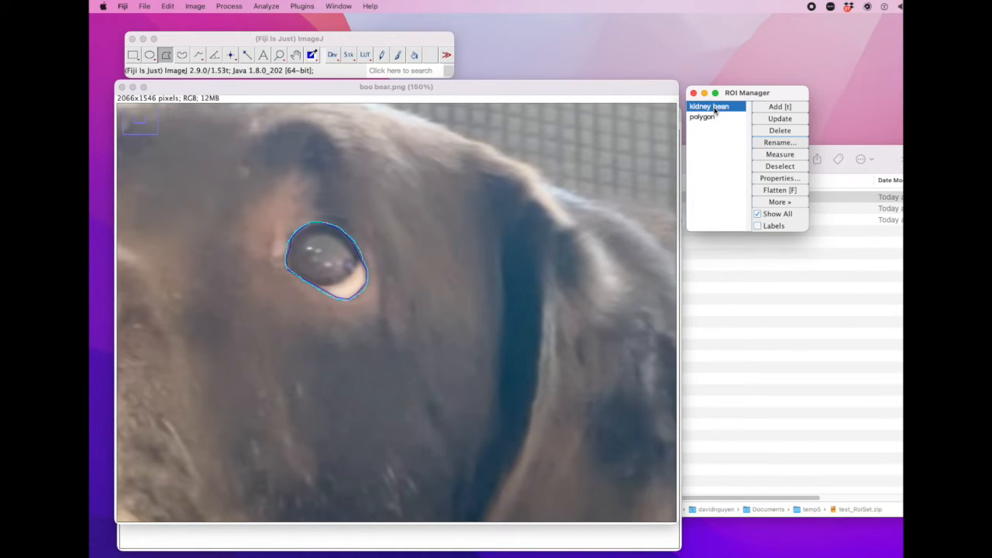
pyautogui.click(779, 131)
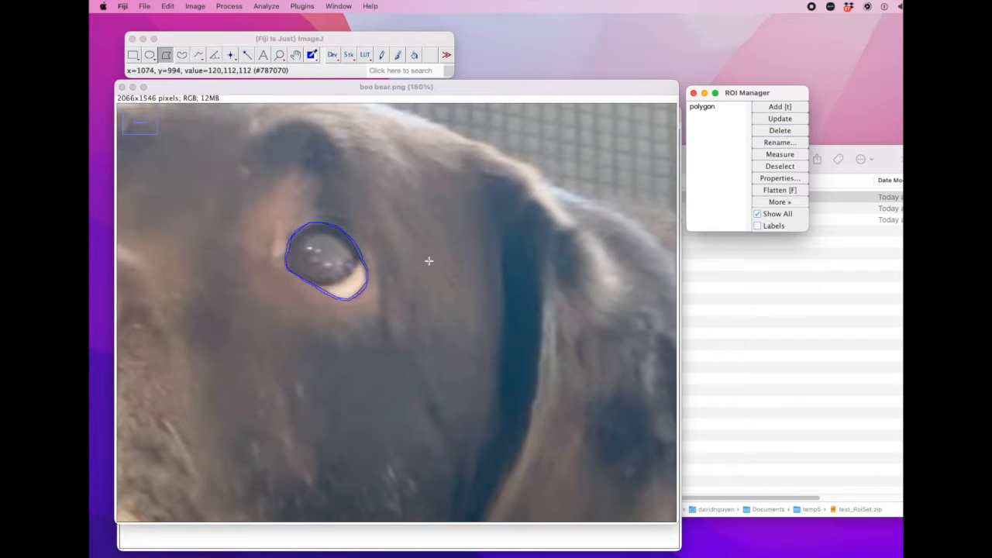
pyautogui.click(713, 106)
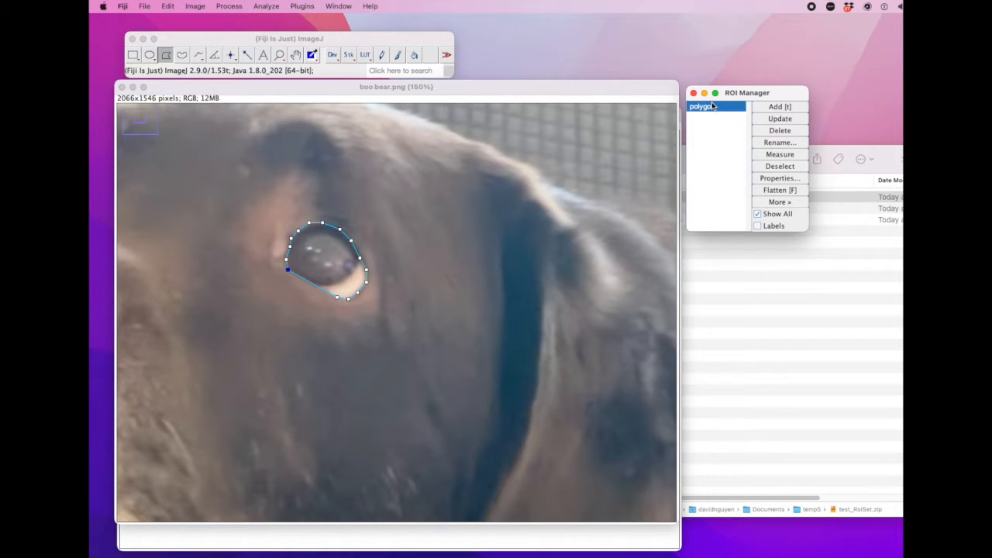
pyautogui.click(772, 225)
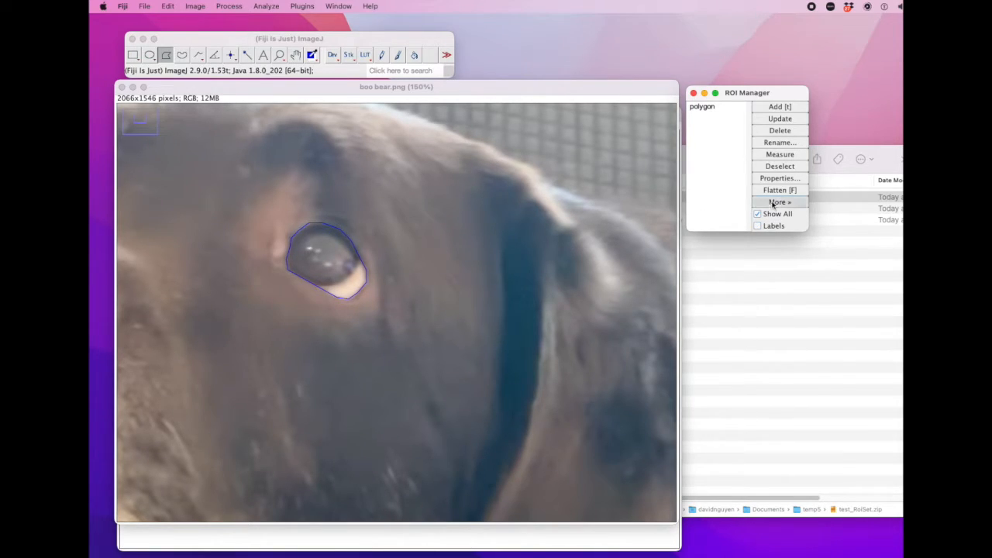
pyautogui.click(773, 202)
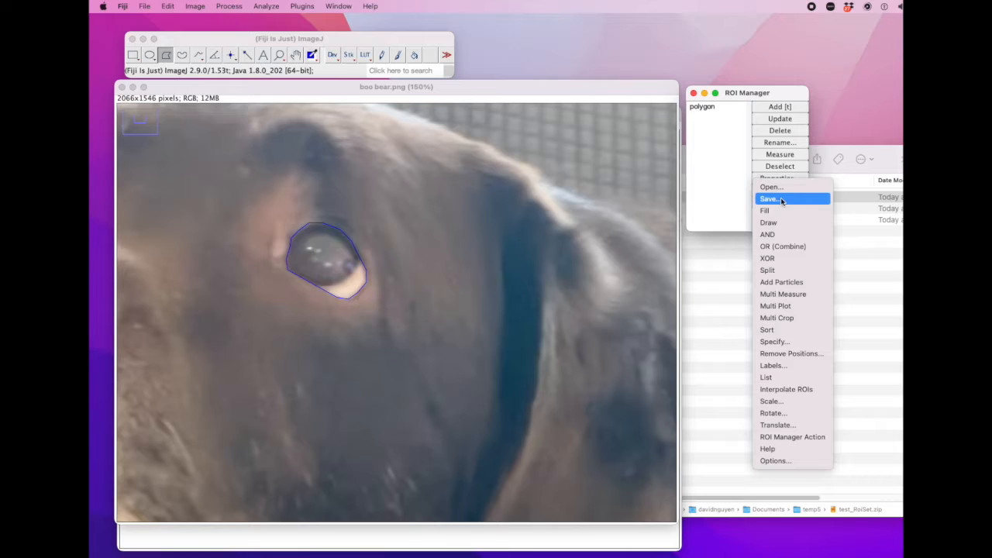
pyautogui.click(735, 159)
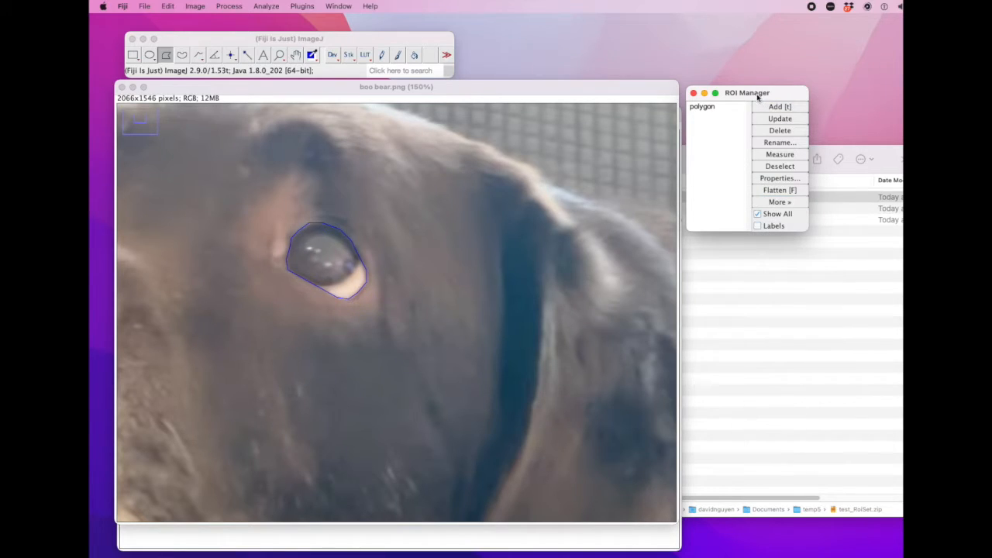
pyautogui.click(777, 202)
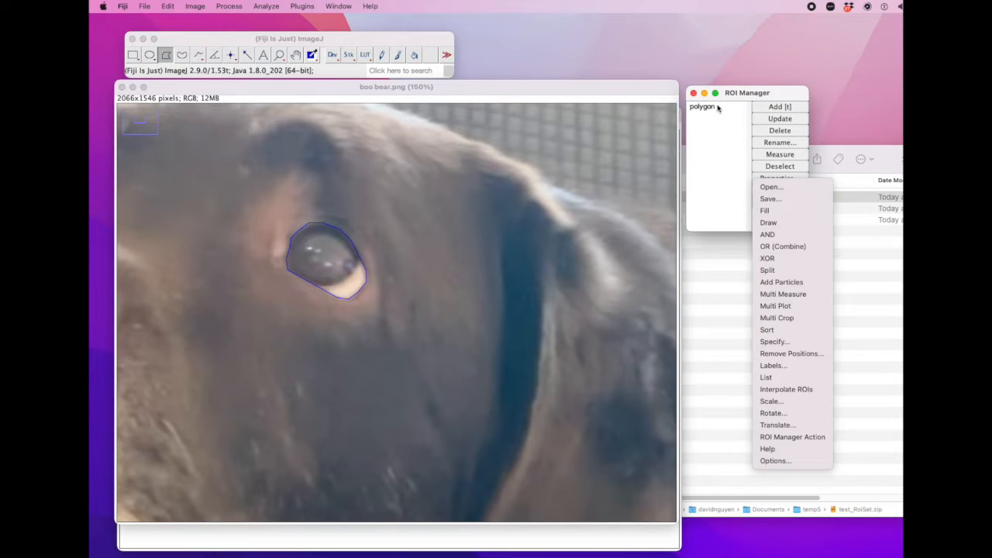
pyautogui.click(754, 93)
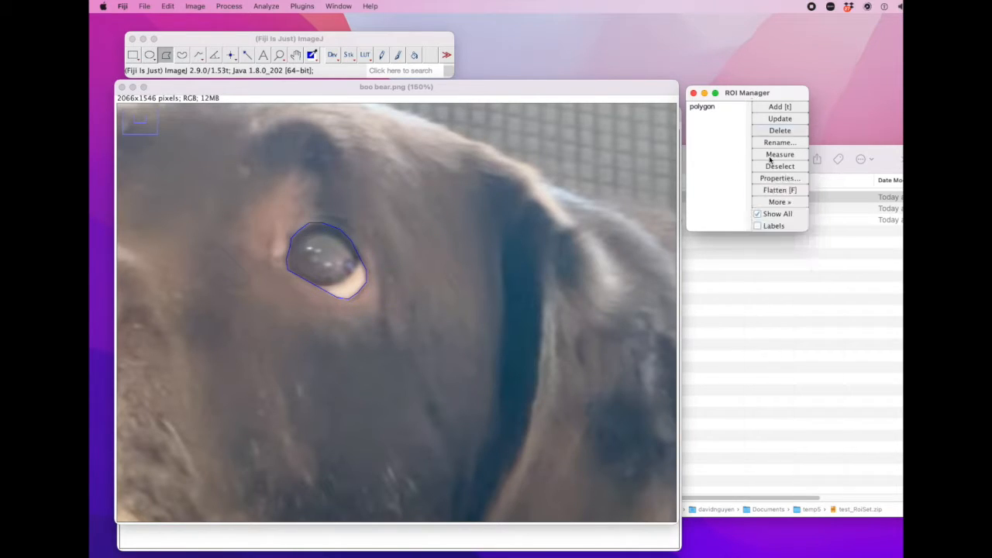
pyautogui.click(777, 202)
pyautogui.click(763, 93)
# Step: Zoom the dog photo out to 75% and create a blank white RGB image of 2066 × 1546 pixels with one slice
pyautogui.click(336, 86)
pyautogui.press('-')
pyautogui.press('-')
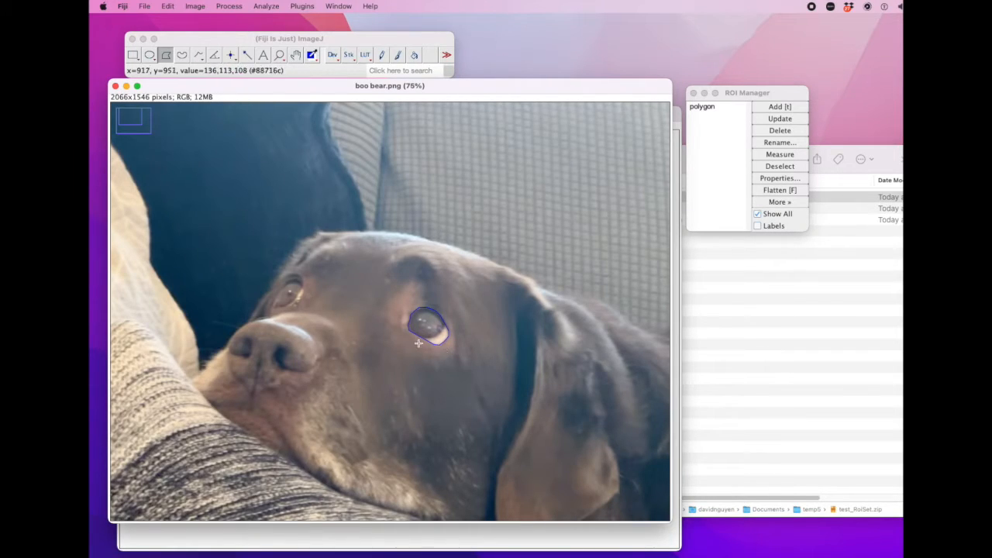
pyautogui.click(141, 6)
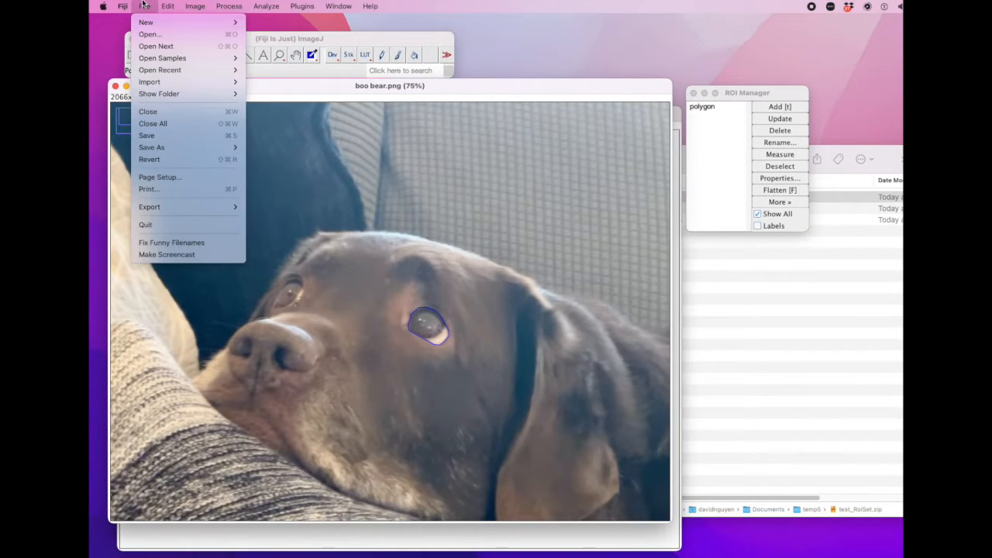
pyautogui.moveTo(155, 22)
pyautogui.click(264, 25)
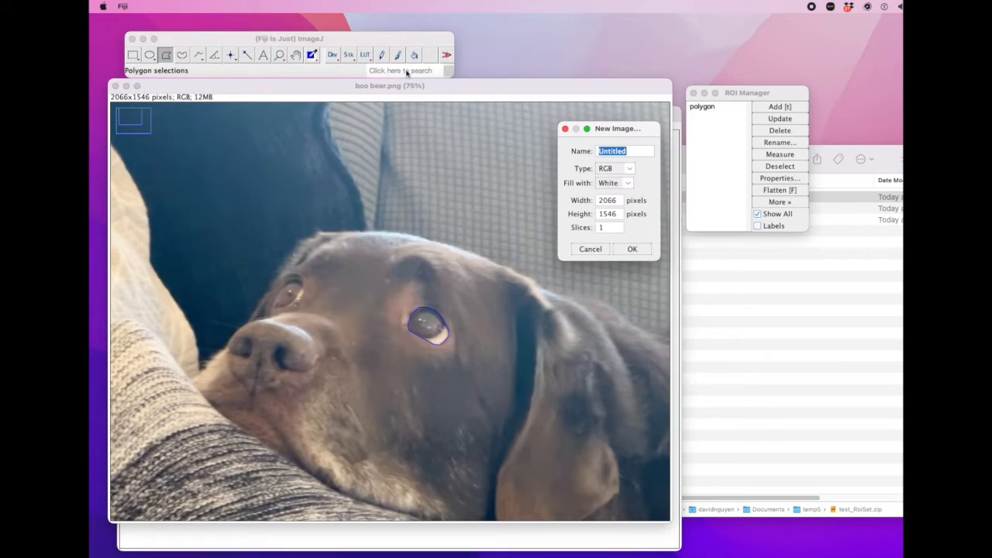
pyautogui.moveTo(626, 134); pyautogui.dragTo(230, 114)
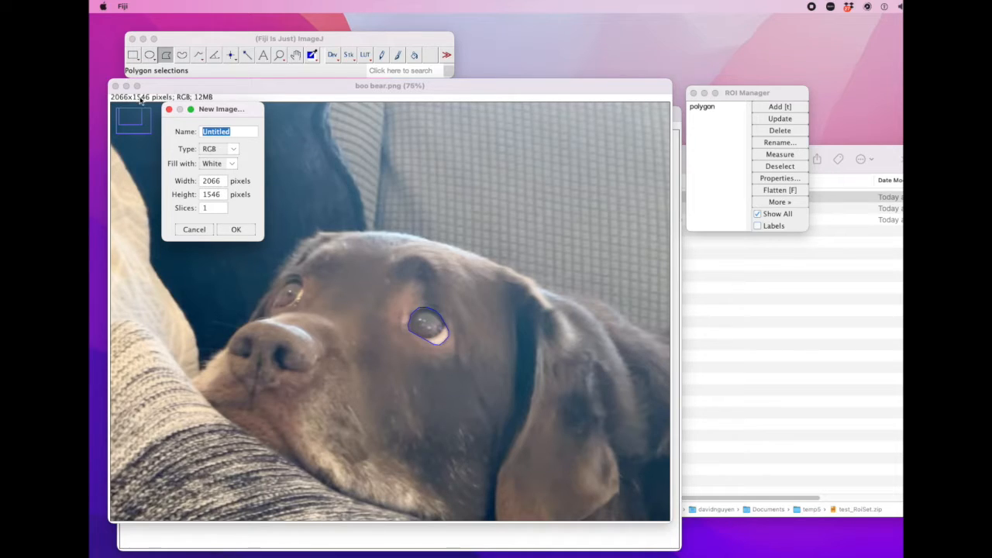
pyautogui.click(236, 230)
pyautogui.moveTo(410, 119); pyautogui.dragTo(352, 118)
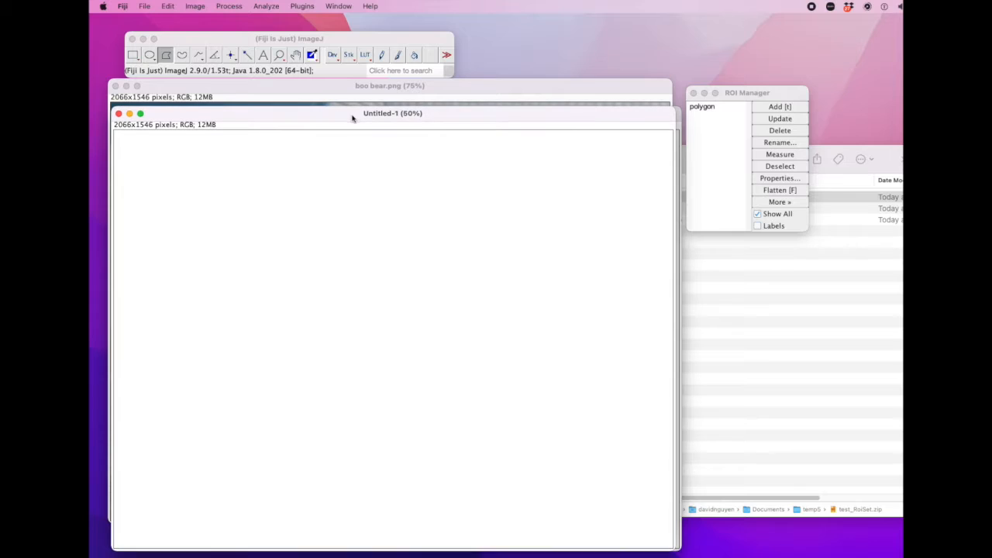
pyautogui.moveTo(615, 116)
pyautogui.mouseDown()
pyautogui.moveTo(615, 106)
pyautogui.moveTo(624, 110)
pyautogui.mouseUp()
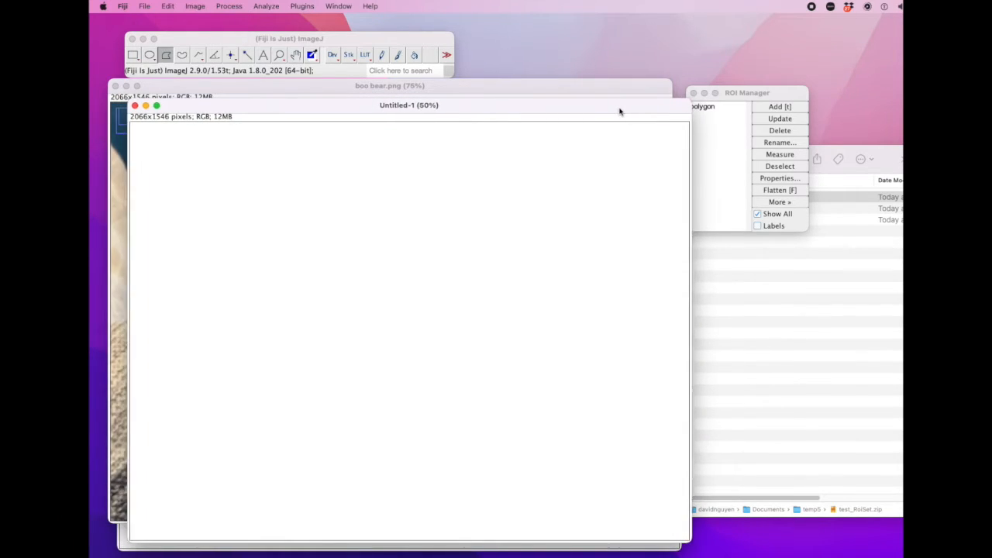
# Step: Refresh Show All so the polygon ROI is overlaid on the blank image
pyautogui.click(761, 93)
pyautogui.click(771, 215)
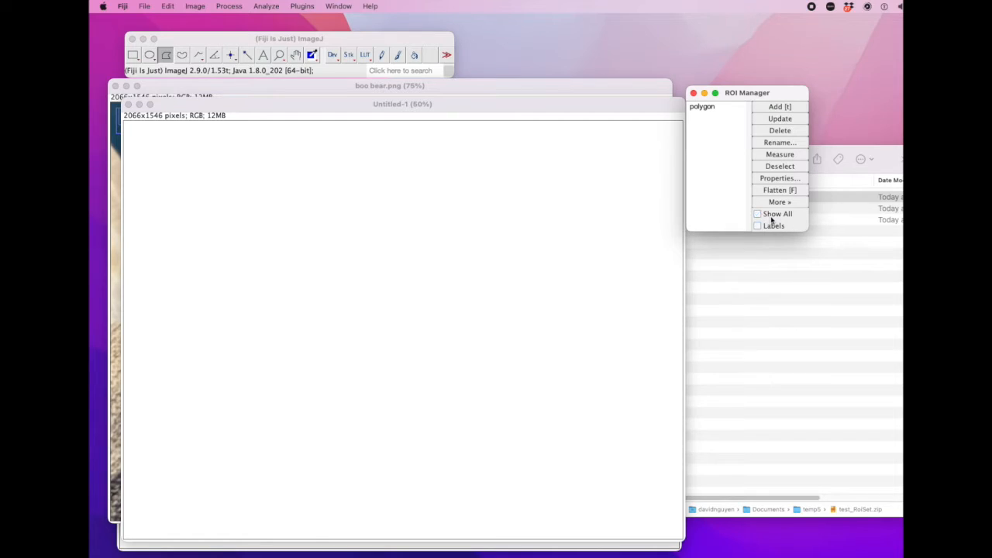
pyautogui.click(771, 220)
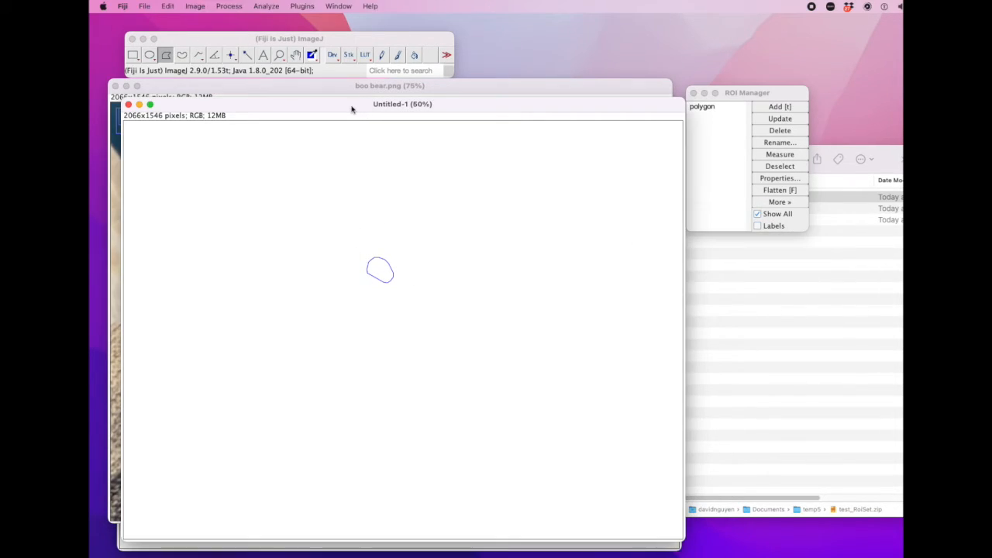
# Step: Flatten the polygon outline into a copy of the blank image and reposition the new image window
pyautogui.click(772, 193)
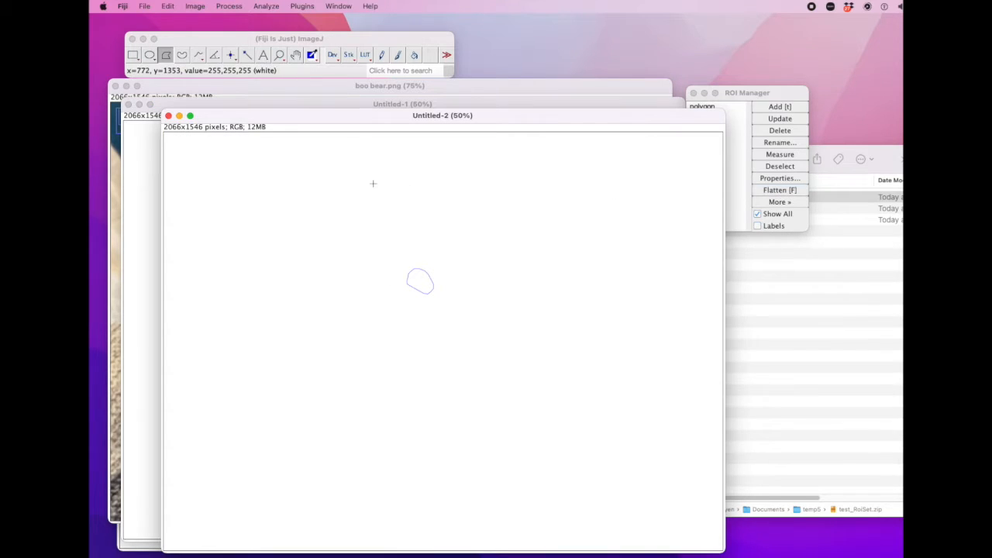
pyautogui.moveTo(410, 118); pyautogui.dragTo(445, 132)
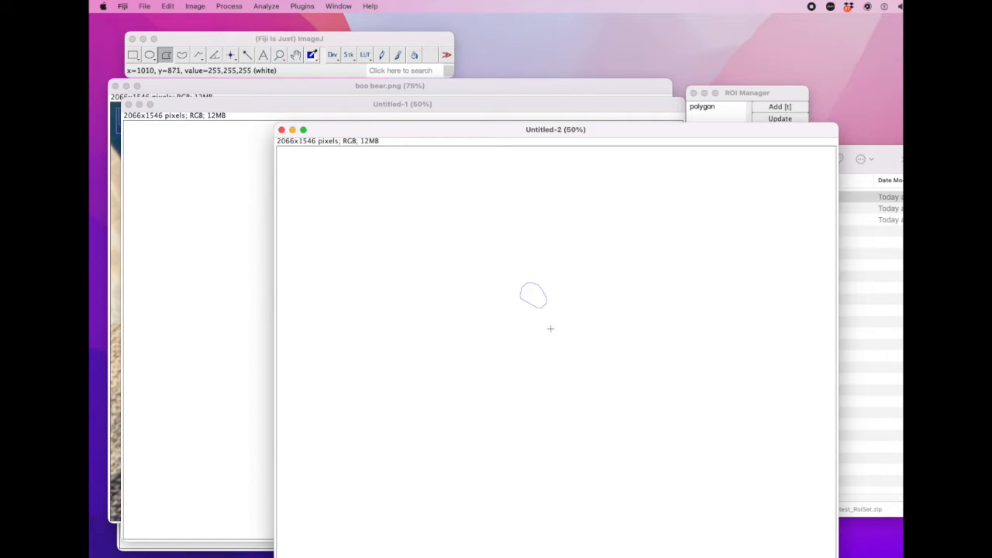
pyautogui.moveTo(500, 131); pyautogui.dragTo(463, 129)
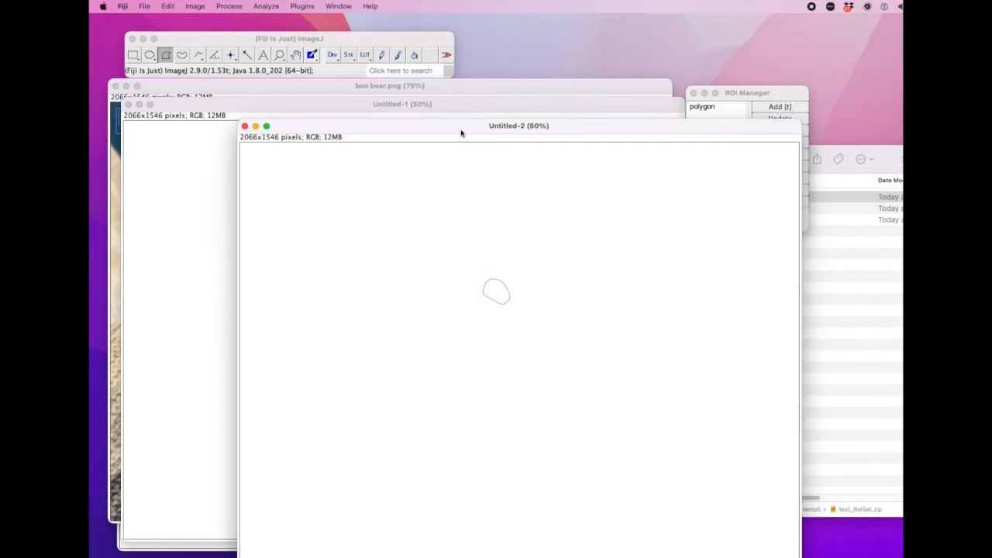
pyautogui.click(151, 6)
pyautogui.moveTo(186, 151)
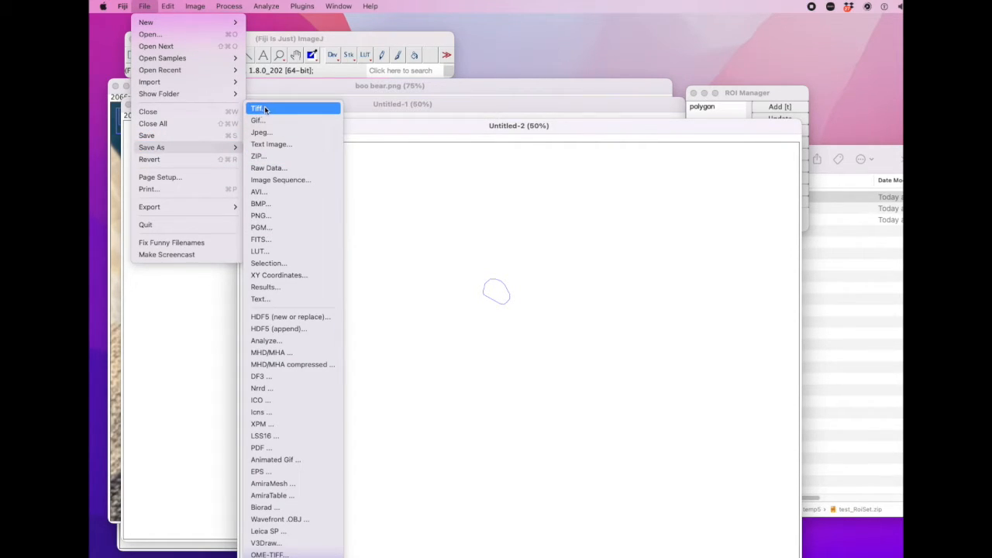
pyautogui.click(460, 129)
pyautogui.moveTo(460, 128); pyautogui.dragTo(370, 126)
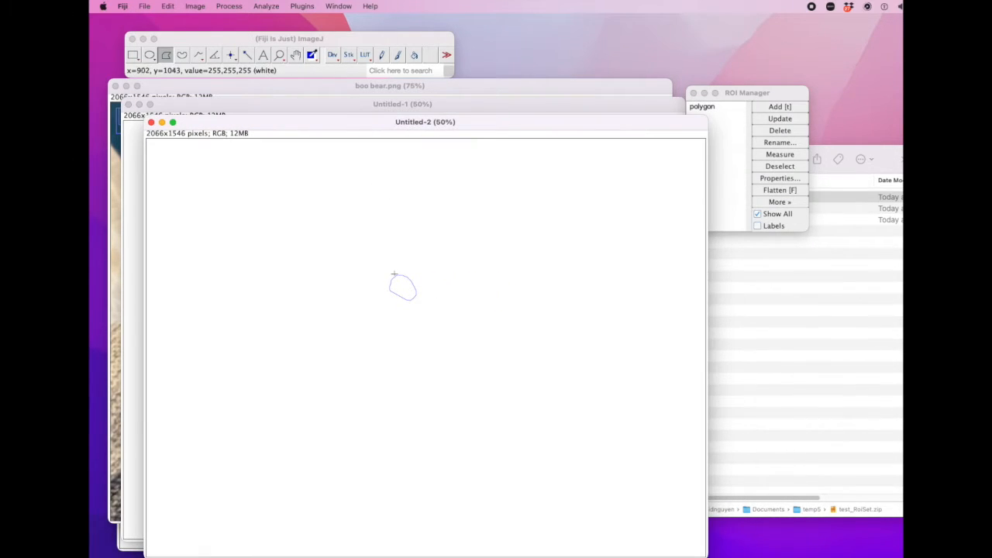
# Step: Return to the dog photo boo bear.png and bring the whole hanging ear into view
pyautogui.click(322, 86)
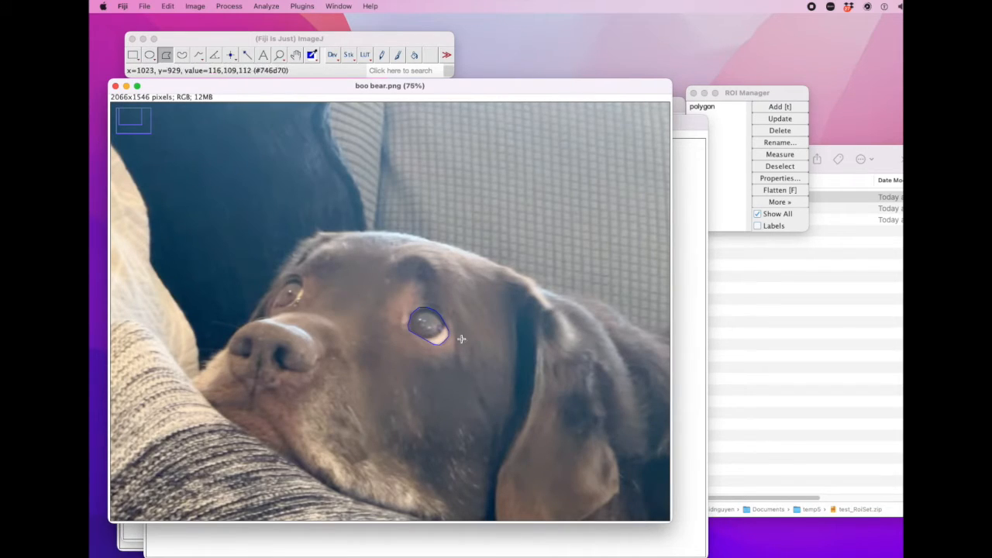
pyautogui.scroll(-2, 463, 272)
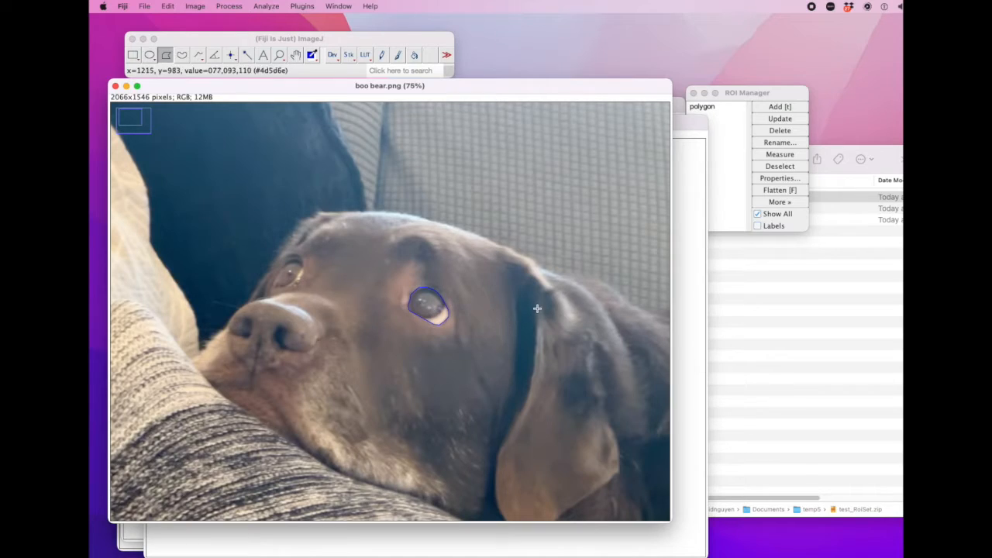
pyautogui.scroll(-10, 537, 253)
pyautogui.click(488, 248)
pyautogui.click(488, 207)
pyautogui.click(505, 181)
pyautogui.press('Escape')
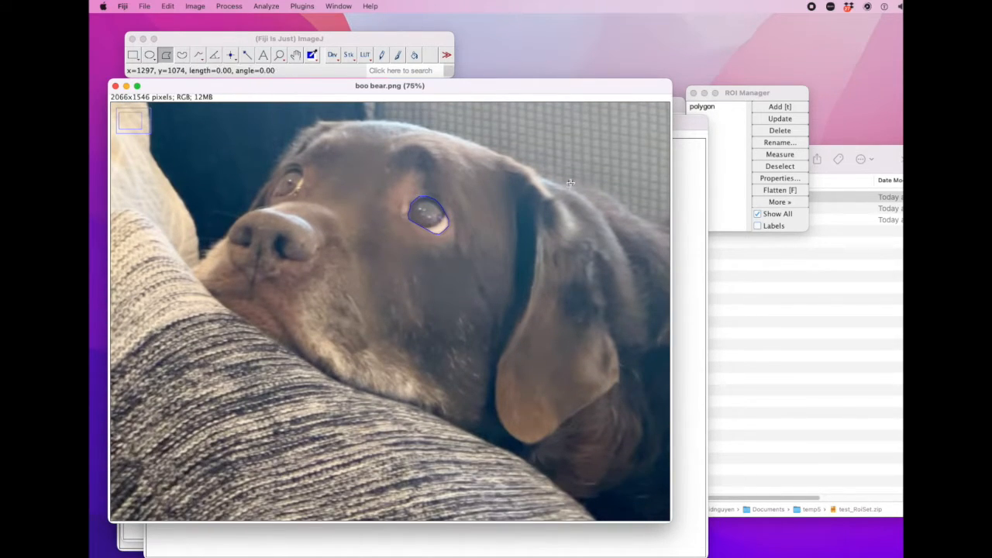
pyautogui.click(551, 204)
pyautogui.click(506, 238)
pyautogui.click(344, 210)
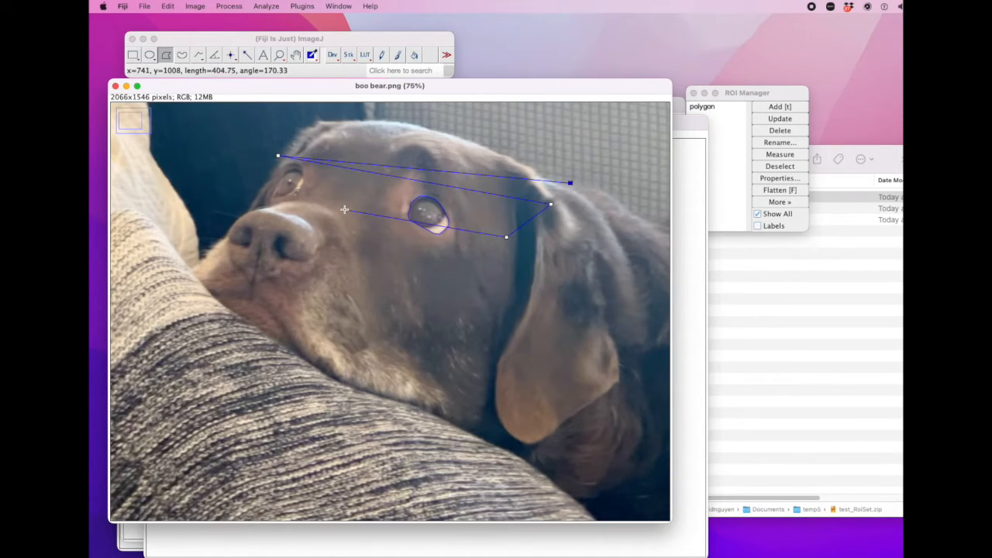
pyautogui.click(354, 267)
pyautogui.click(399, 314)
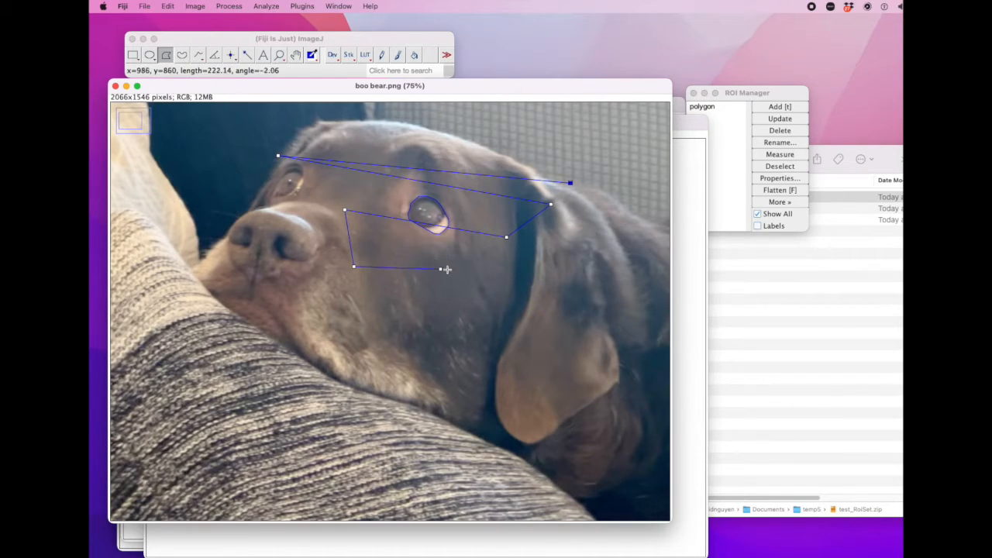
pyautogui.press('Escape')
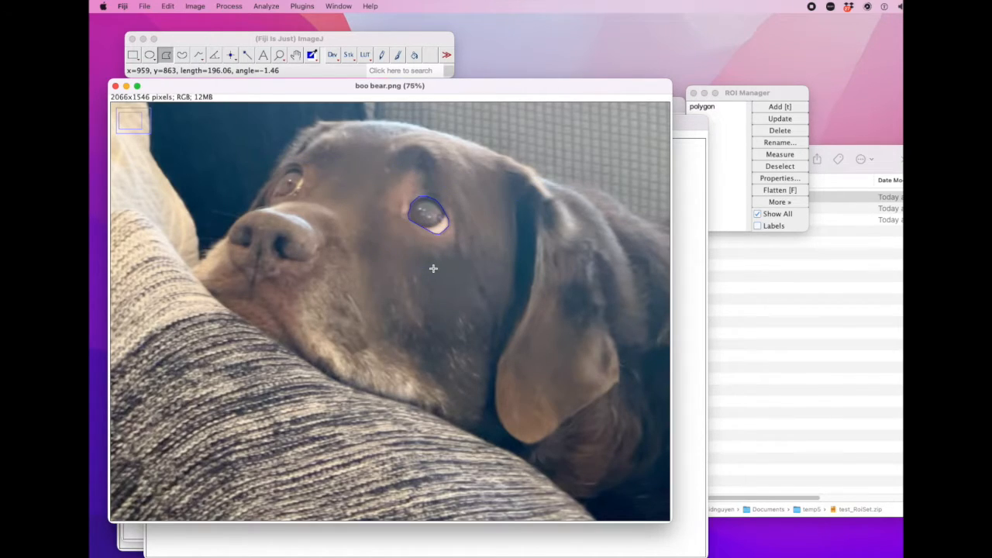
# Step: Trace the edge of the dog's hanging ear with a segmented line, from its upper front edge around the tip to the back edge
pyautogui.click(196, 40)
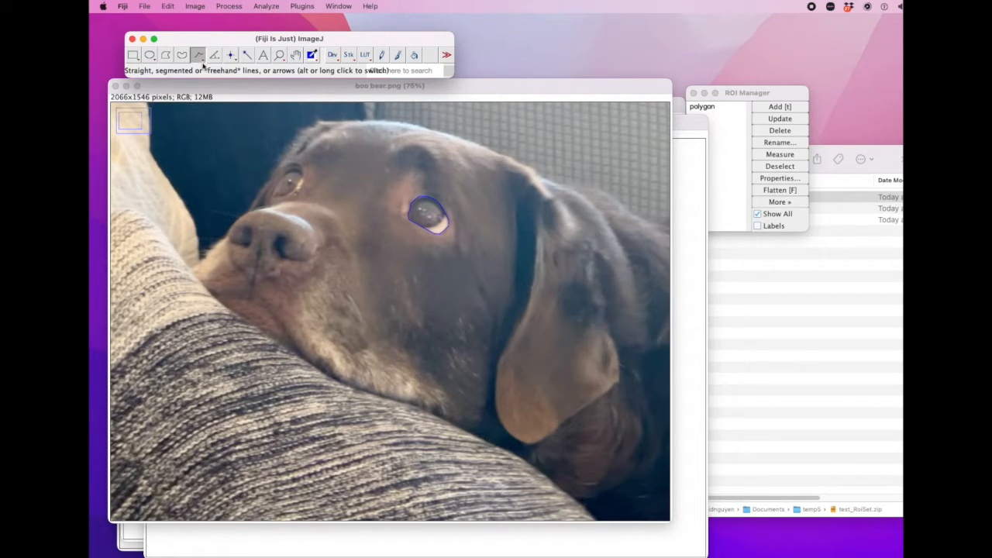
pyautogui.rightClick(203, 64)
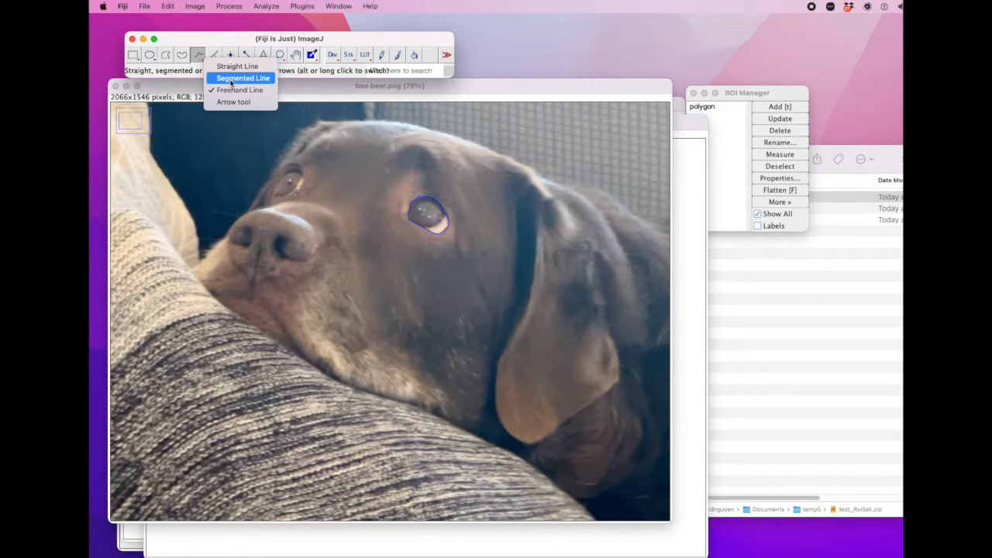
pyautogui.click(233, 78)
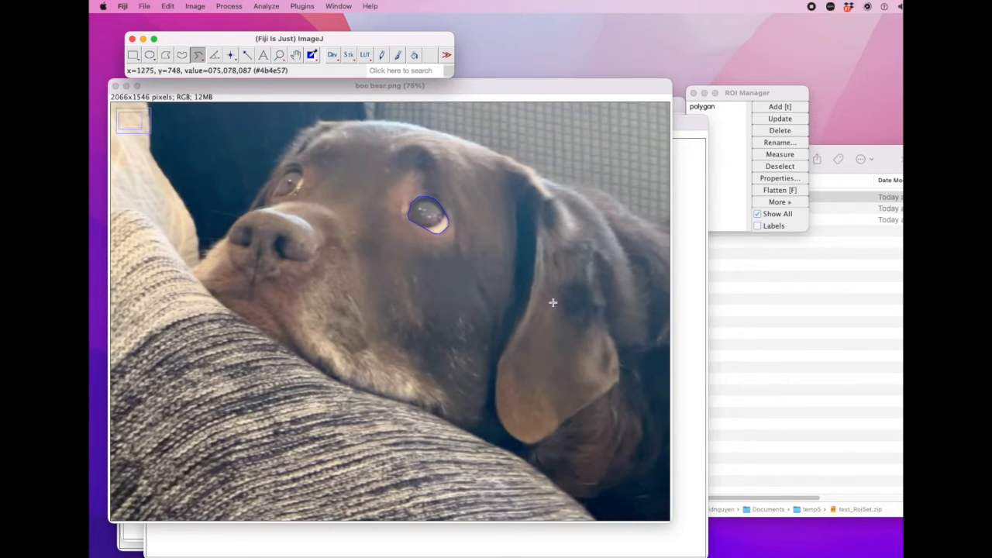
pyautogui.click(535, 216)
pyautogui.moveTo(534, 216); pyautogui.dragTo(538, 261)
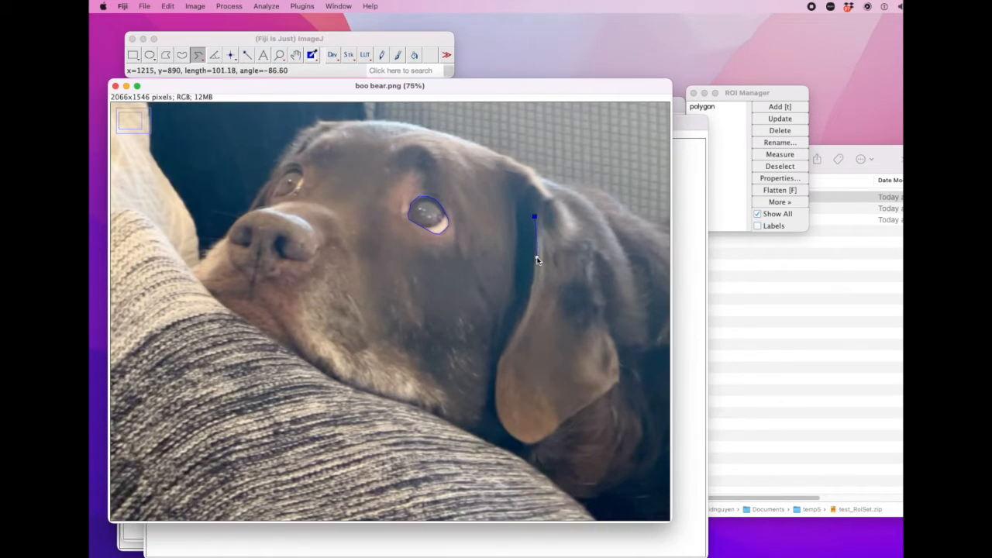
pyautogui.click(530, 294)
pyautogui.click(519, 324)
pyautogui.click(500, 354)
pyautogui.click(496, 383)
pyautogui.click(510, 436)
pyautogui.click(529, 442)
pyautogui.click(547, 436)
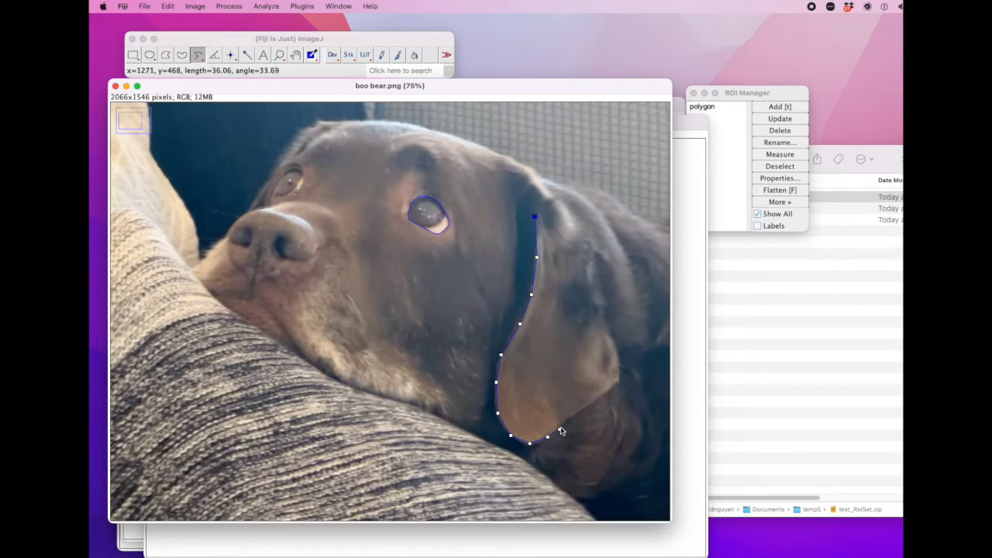
pyautogui.click(563, 423)
pyautogui.click(578, 412)
pyautogui.click(594, 400)
pyautogui.click(608, 389)
pyautogui.click(618, 380)
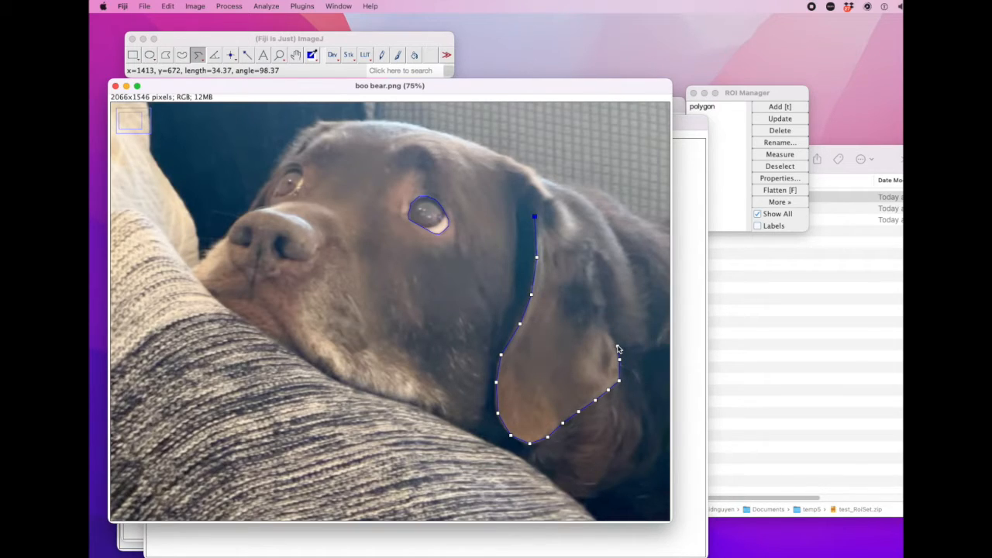
pyautogui.click(617, 347)
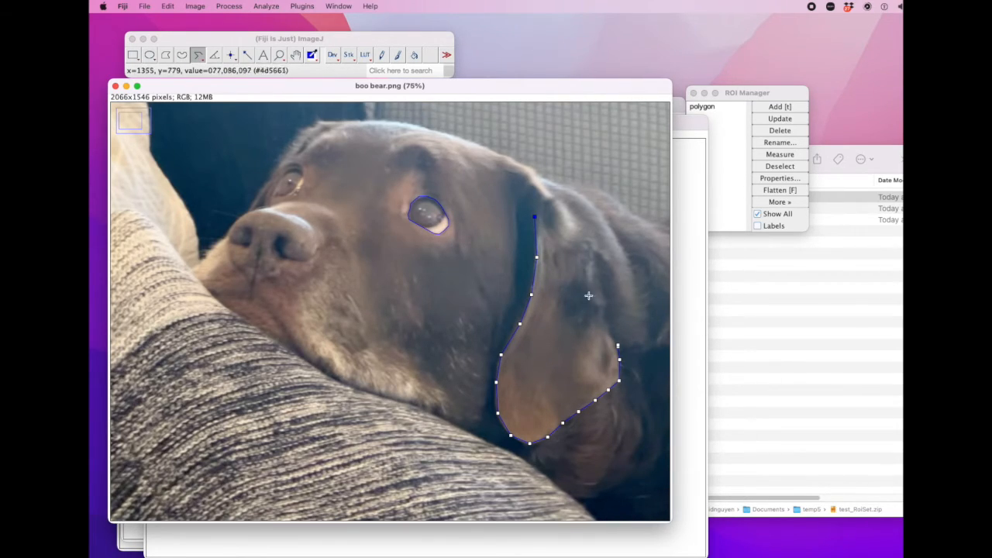
pyautogui.click(534, 219)
# Step: Add the ear line to the ROI Manager and rename it "ear"
pyautogui.press('t')
pyautogui.click(737, 116)
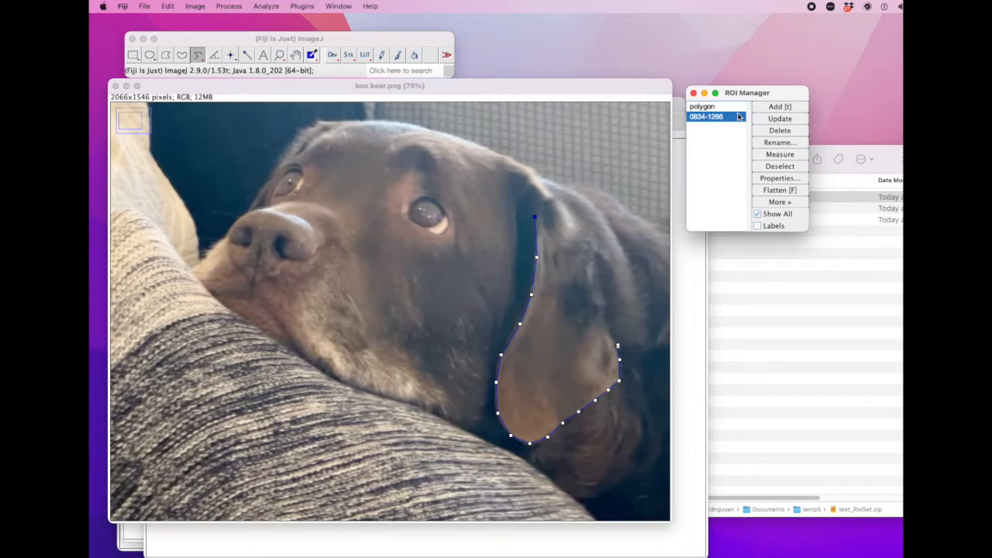
pyautogui.click(778, 142)
pyautogui.write('ear')
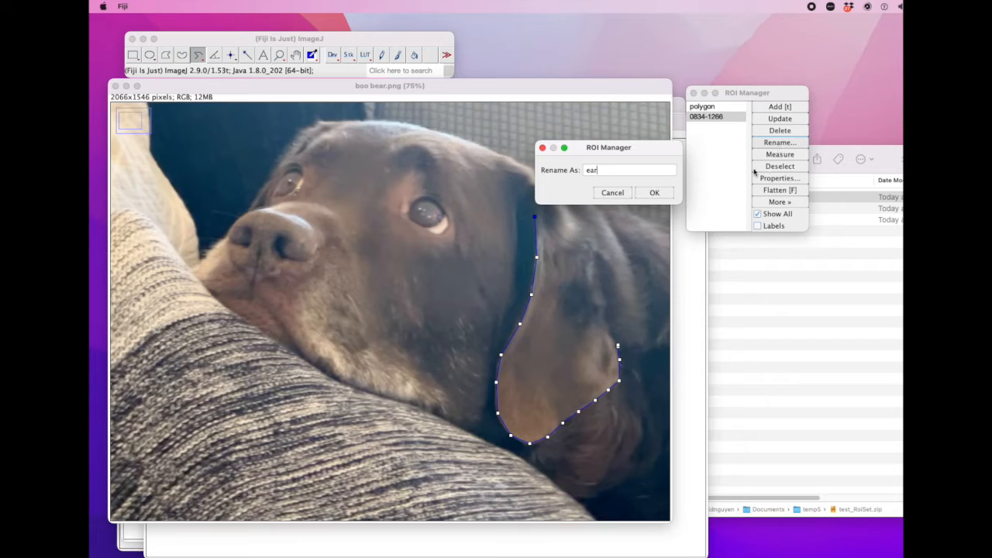
pyautogui.click(653, 192)
# Step: Rename the polygon ROI as "eye"
pyautogui.click(702, 107)
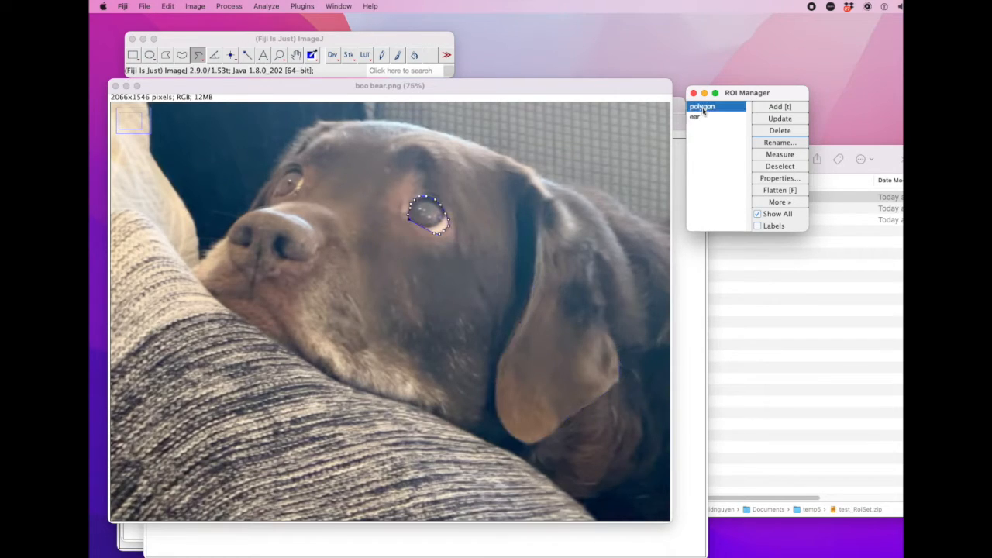
pyautogui.click(780, 142)
pyautogui.write('eye')
pyautogui.press('Return')
# Step: Display all ROIs on the dog photo with their number labels turned on
pyautogui.click(701, 117)
pyautogui.click(777, 214)
pyautogui.click(777, 214)
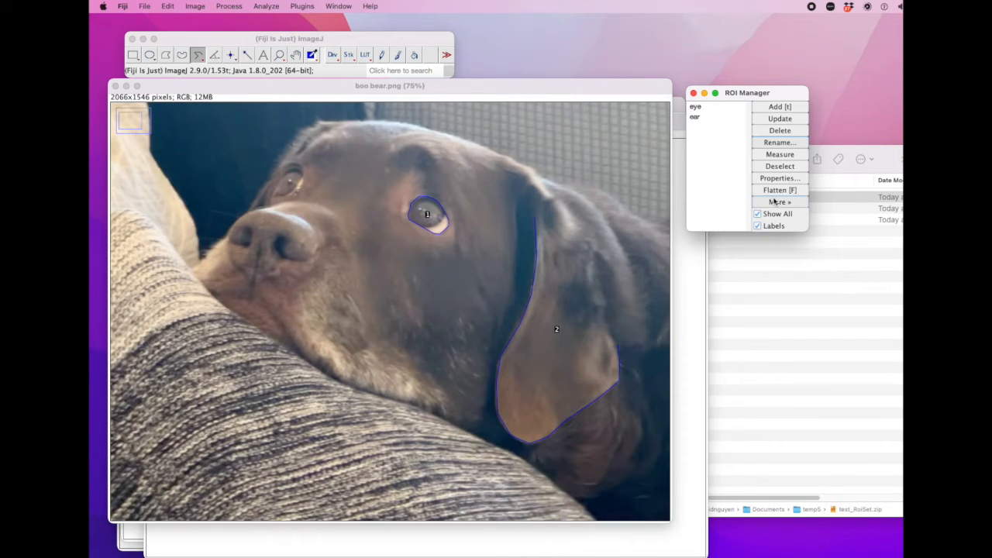
pyautogui.moveTo(753, 96); pyautogui.dragTo(753, 99)
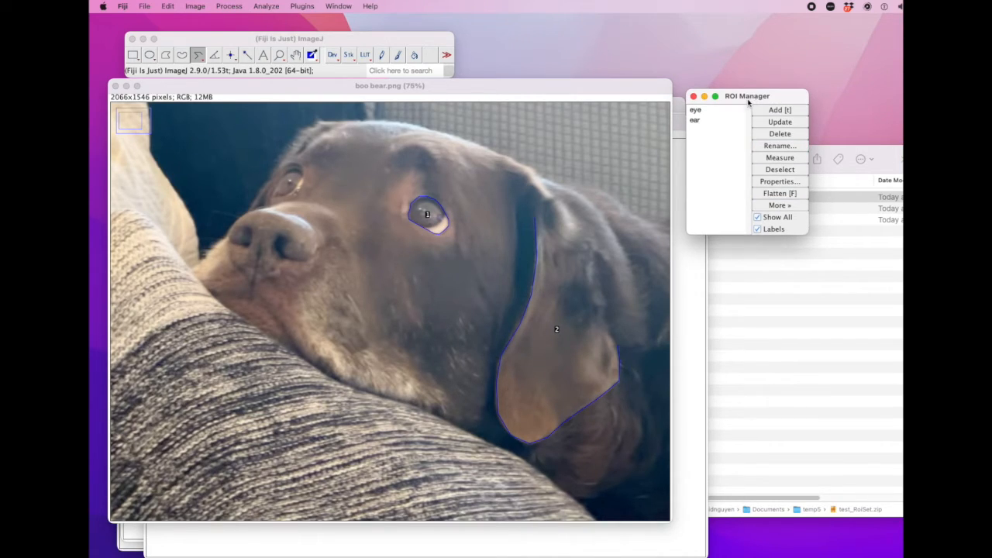
# Step: Select both the eye and ear ROIs together in the ROI Manager
pyautogui.click(700, 112)
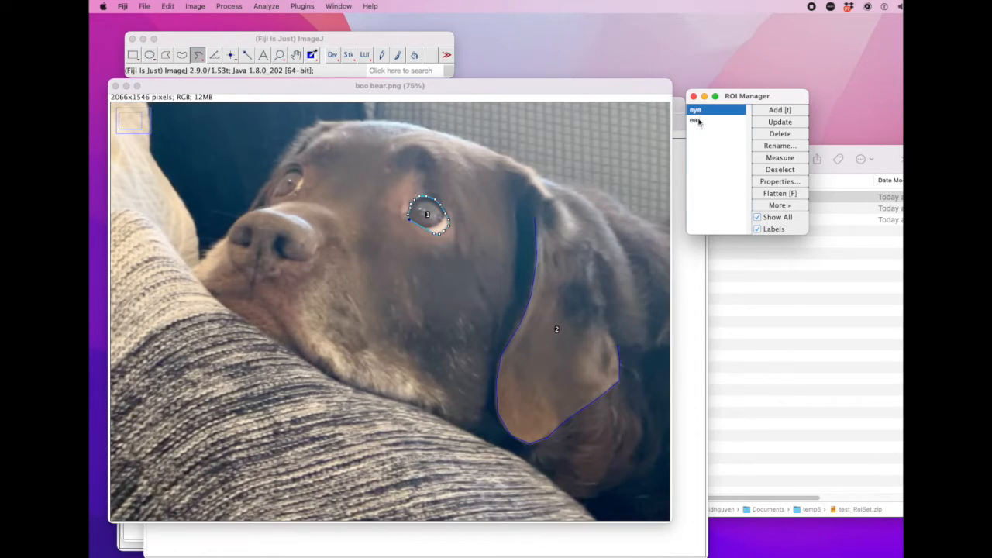
pyautogui.keyDown('ctrl'); pyautogui.click(699, 121); pyautogui.keyUp('ctrl')
pyautogui.click(694, 142)
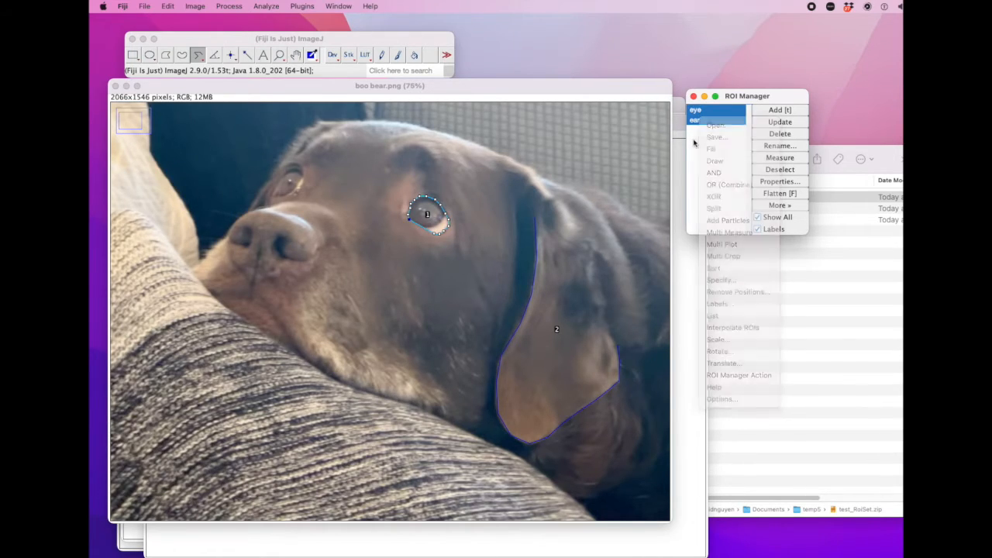
# Step: Hide all ROI outlines and their number labels on the dog photo
pyautogui.click(769, 229)
pyautogui.click(757, 217)
pyautogui.click(763, 218)
pyautogui.click(762, 230)
pyautogui.click(760, 219)
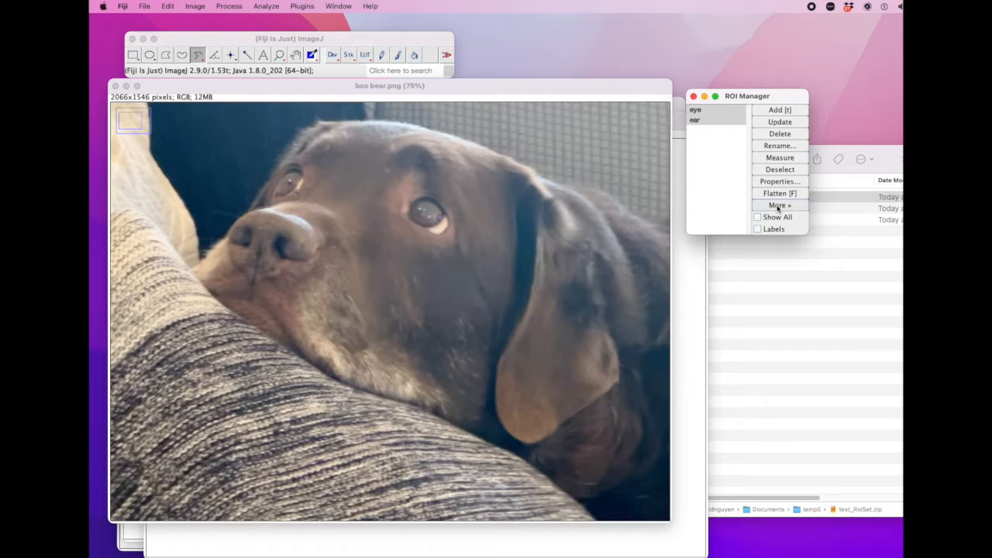
# Step: Save the eye and ear ROIs together as set1_RoiSet.zip in the temp5 folder
pyautogui.click(778, 206)
pyautogui.click(775, 203)
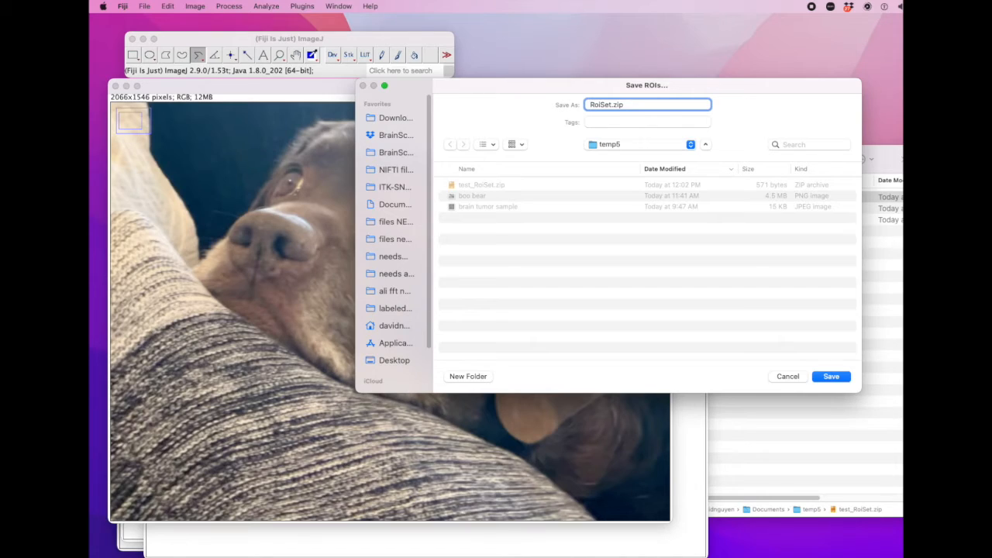
pyautogui.write('set1_')
pyautogui.click(827, 377)
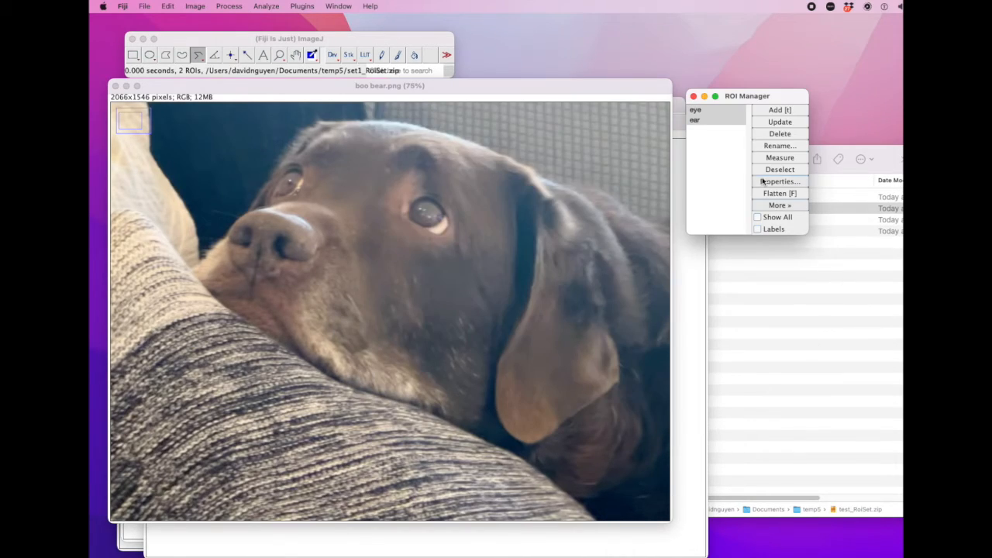
# Step: Switch to Finder to locate set1_RoiSet.zip in the temp5 folder, and return to the dog photo in Fiji
pyautogui.click(790, 296)
pyautogui.click(624, 197)
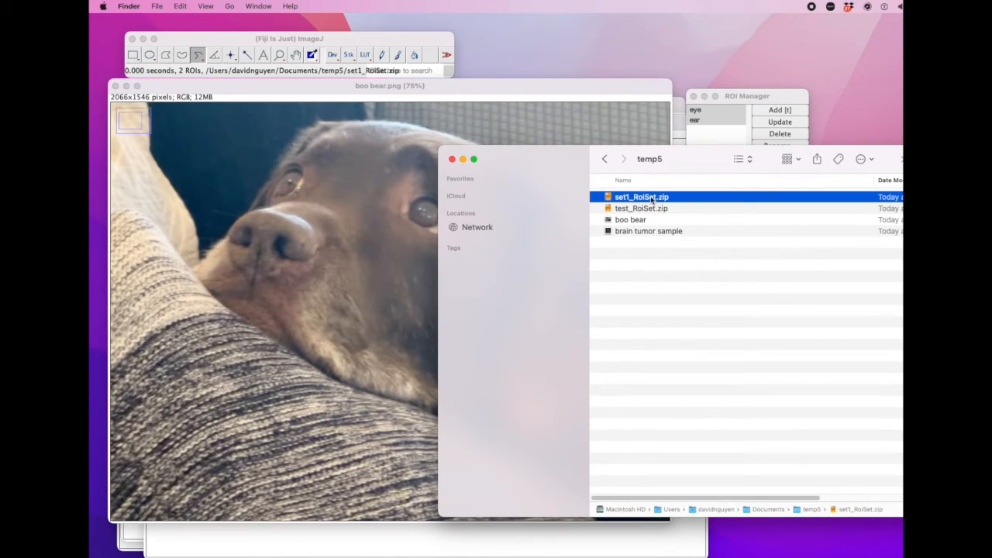
pyautogui.click(608, 91)
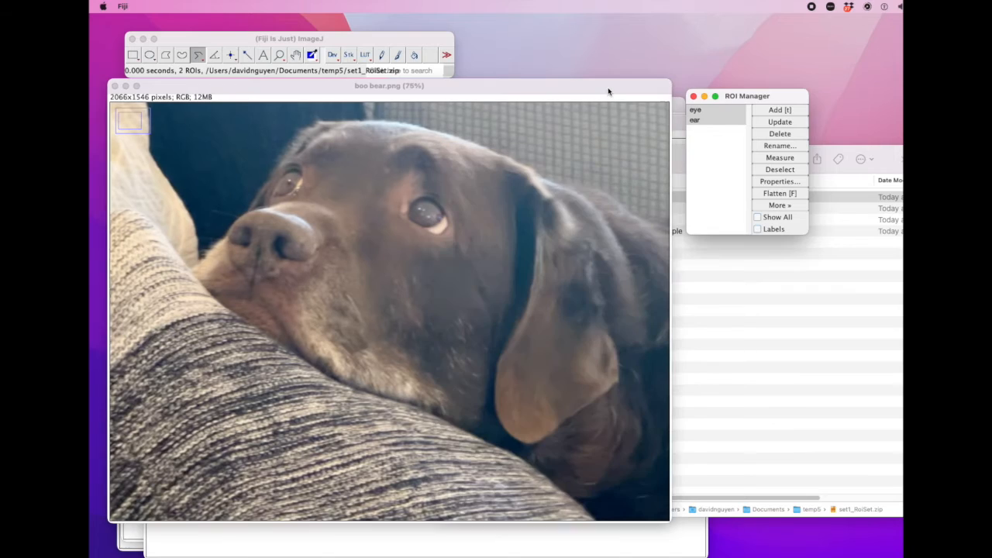
pyautogui.moveTo(436, 95); pyautogui.dragTo(434, 93)
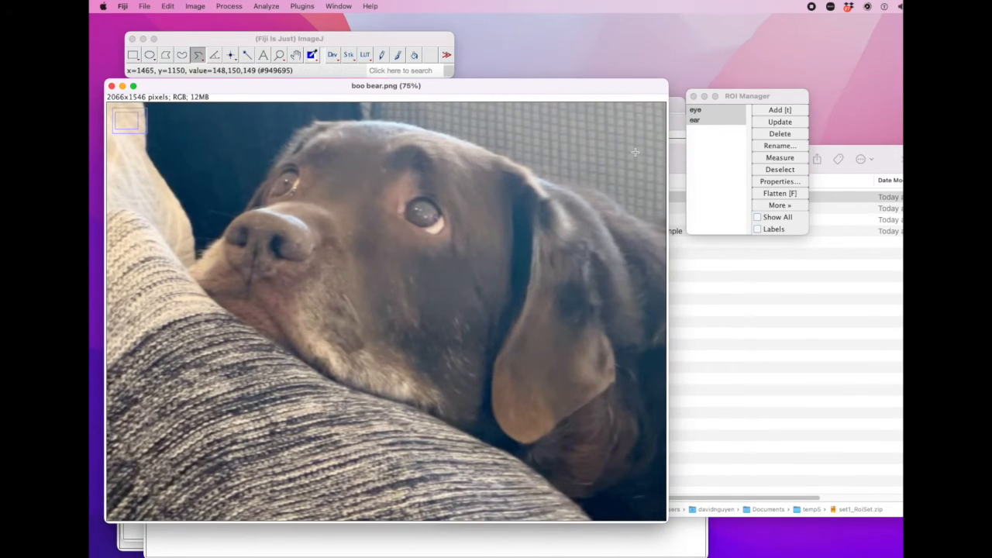
pyautogui.click(701, 273)
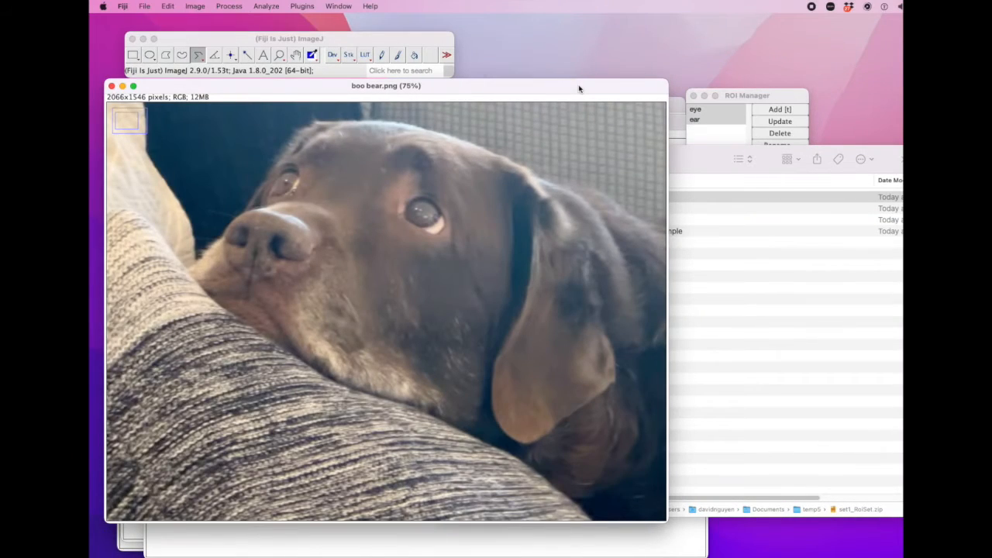
# Step: Create a new blank white RGB image of 2066 x 1546 pixels and place its window beside the ROI Manager
pyautogui.click(143, 6)
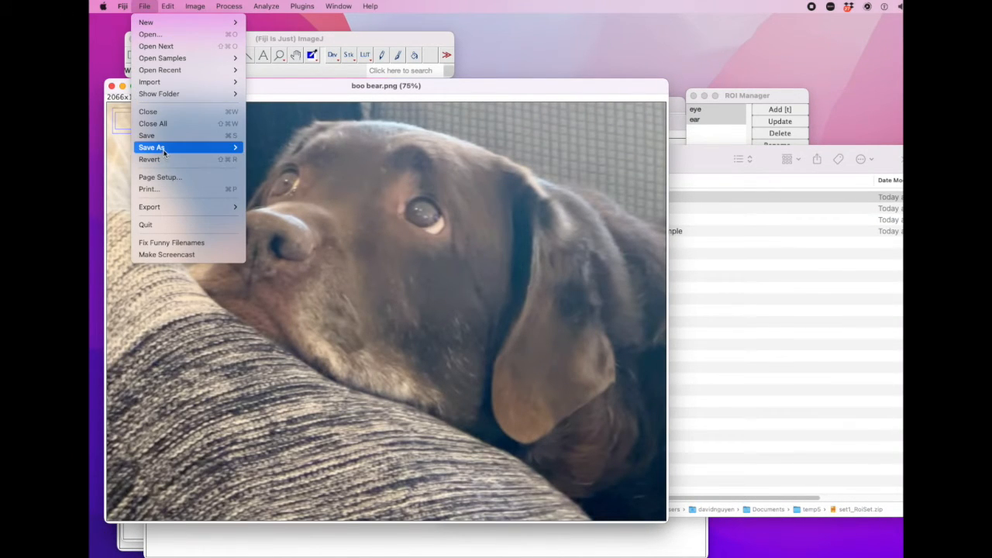
pyautogui.click(143, 6)
pyautogui.click(143, 6)
pyautogui.moveTo(155, 22)
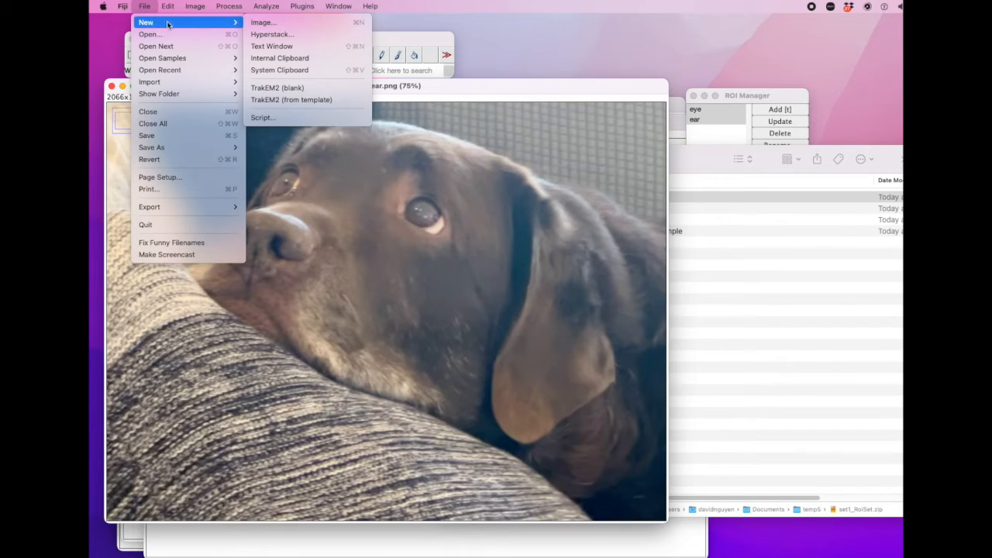
pyautogui.click(338, 23)
pyautogui.click(632, 250)
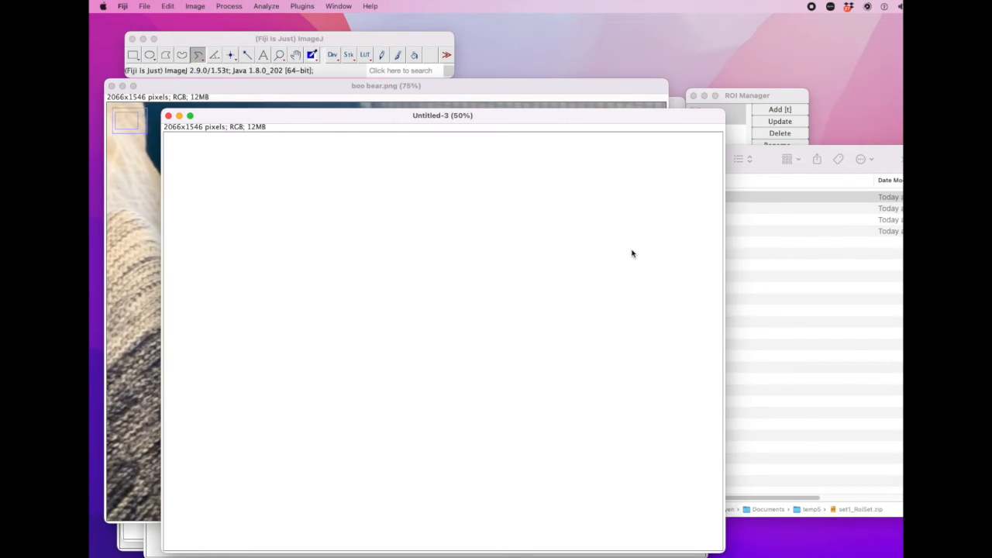
pyautogui.moveTo(324, 113); pyautogui.dragTo(300, 118)
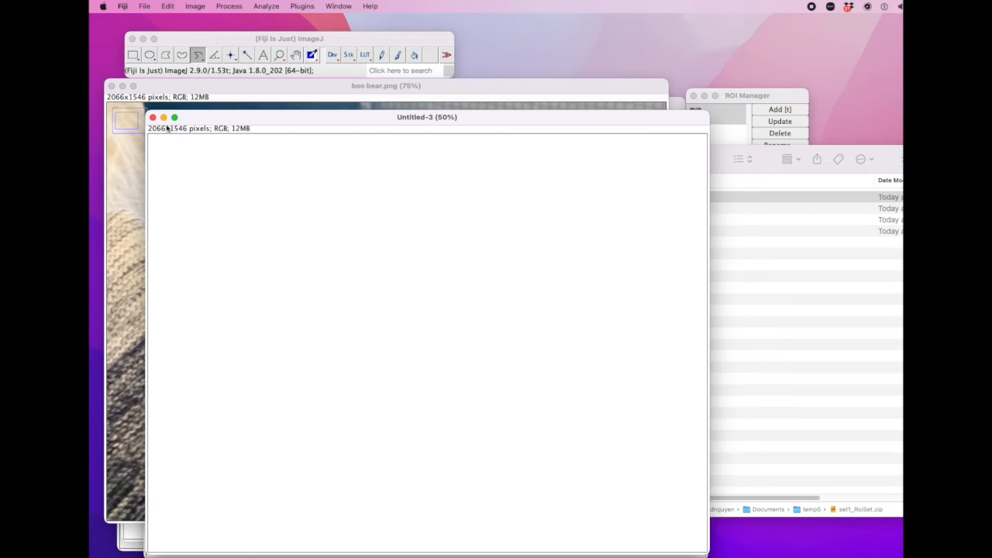
pyautogui.moveTo(381, 117); pyautogui.dragTo(349, 117)
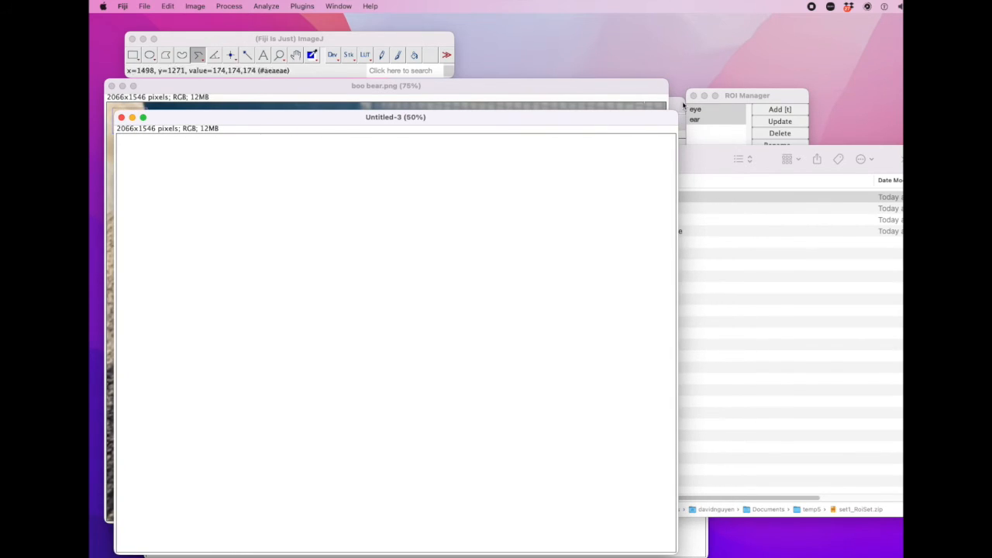
# Step: Show all ROIs on the blank image and highlight the ear and eye outlines in turn
pyautogui.click(764, 97)
pyautogui.click(758, 217)
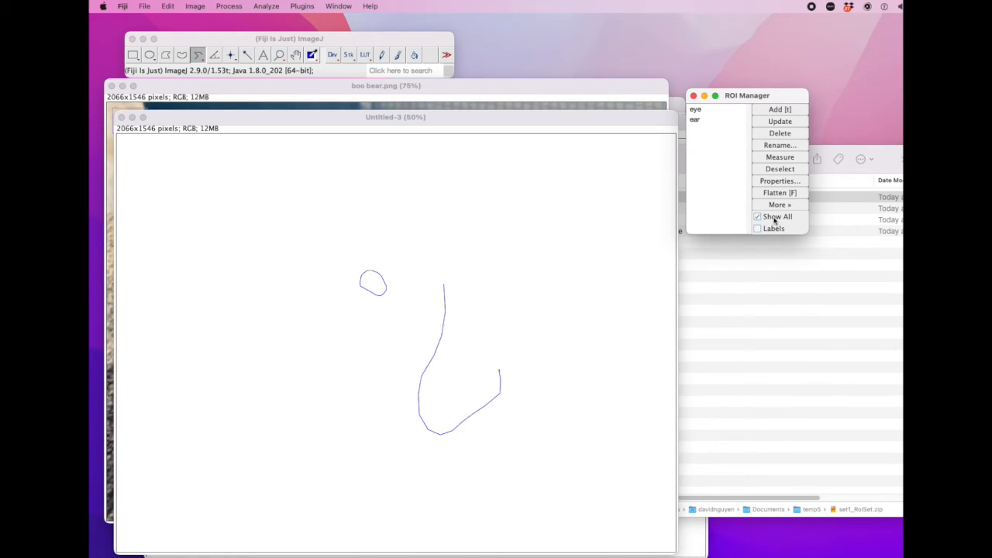
pyautogui.click(697, 120)
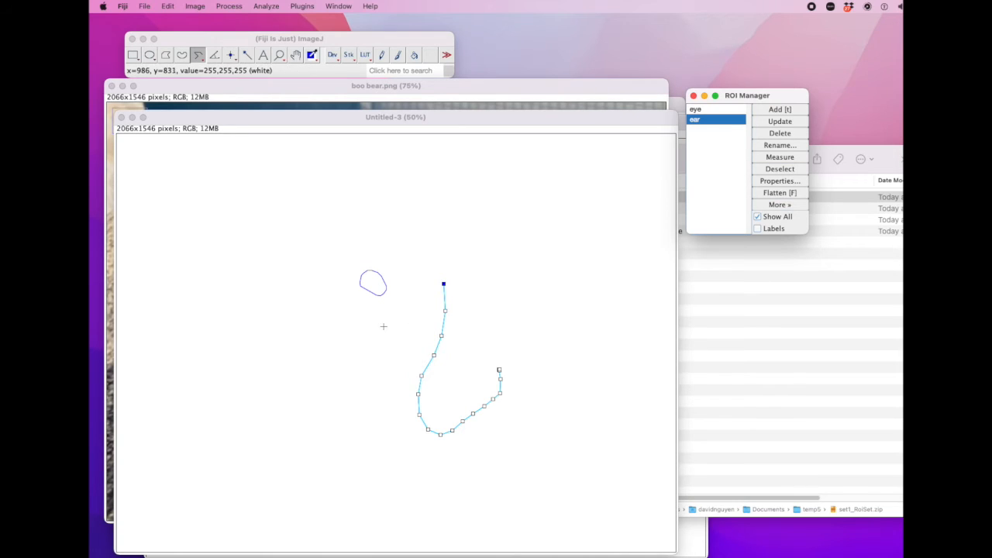
pyautogui.click(712, 110)
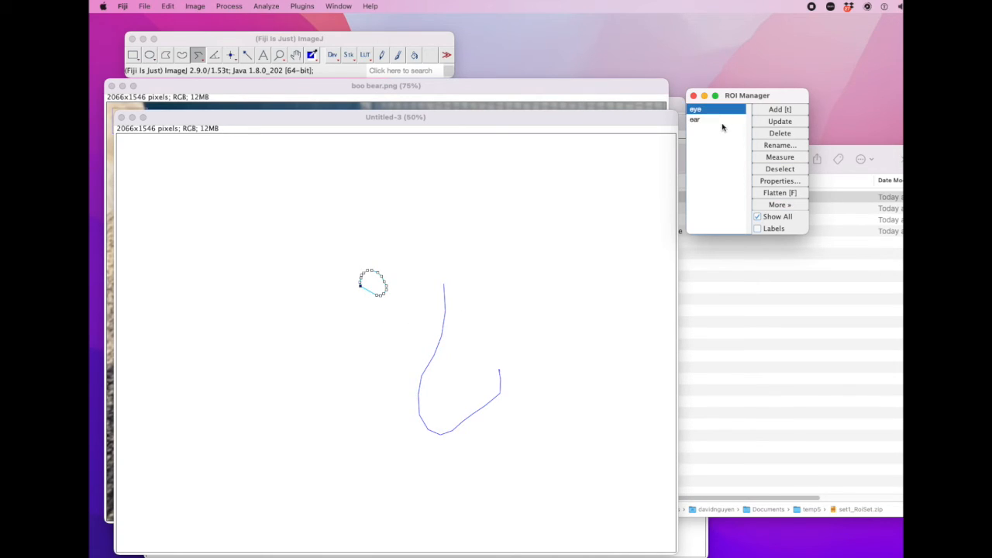
pyautogui.click(719, 121)
pyautogui.click(711, 110)
pyautogui.click(714, 119)
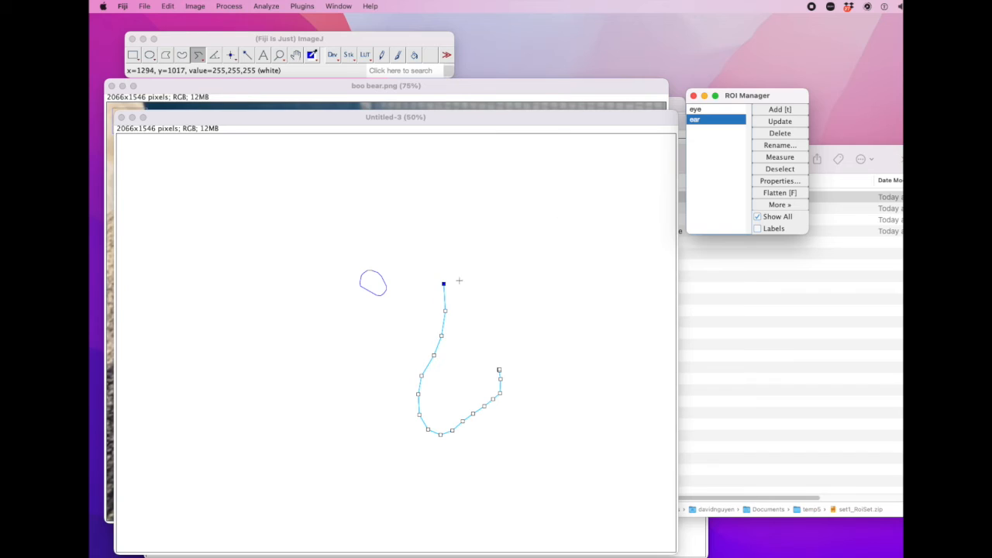
pyautogui.click(718, 110)
pyautogui.click(708, 121)
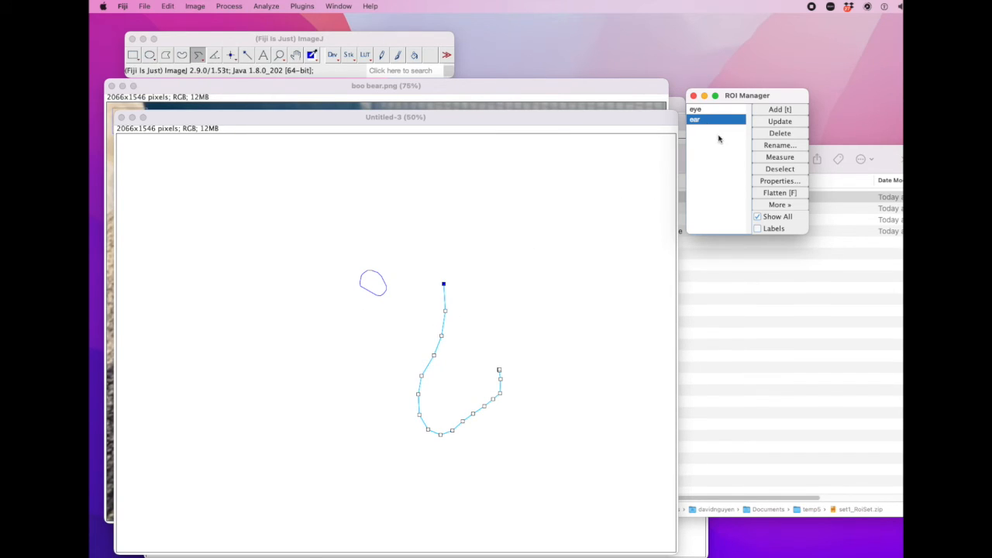
# Step: Delete the eye ROI from the ROI Manager and show the ear ROI on the blank image
pyautogui.click(714, 113)
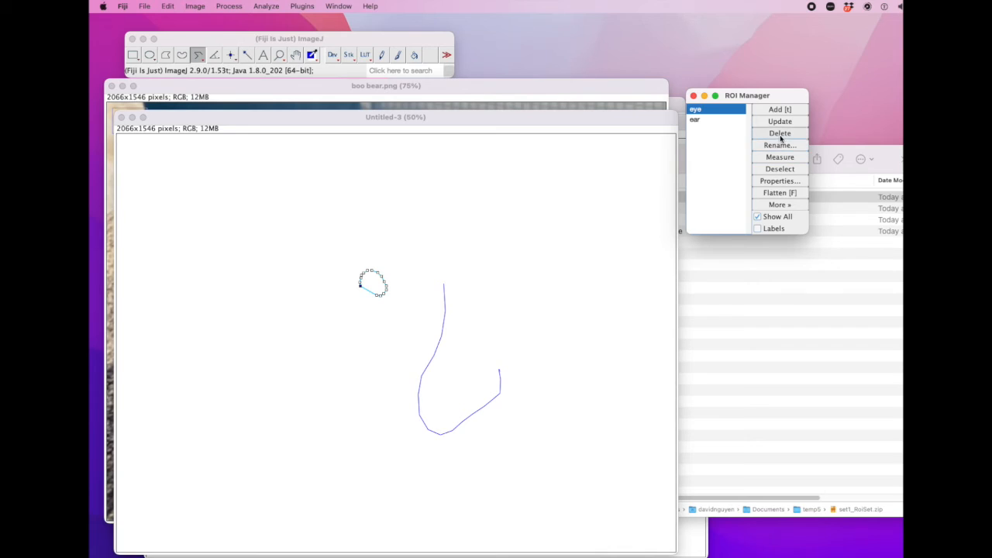
pyautogui.click(779, 133)
pyautogui.click(707, 110)
pyautogui.click(763, 217)
pyautogui.click(783, 219)
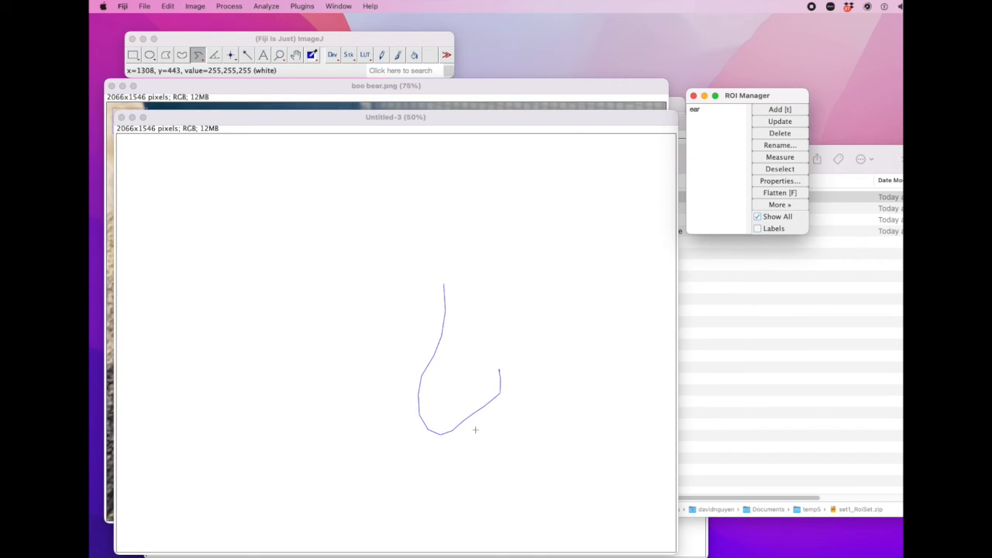
# Step: Flatten the ear outline into a new image and save it as "boo bear left ear mask.tif" in temp5
pyautogui.click(779, 192)
pyautogui.moveTo(403, 117); pyautogui.dragTo(352, 110)
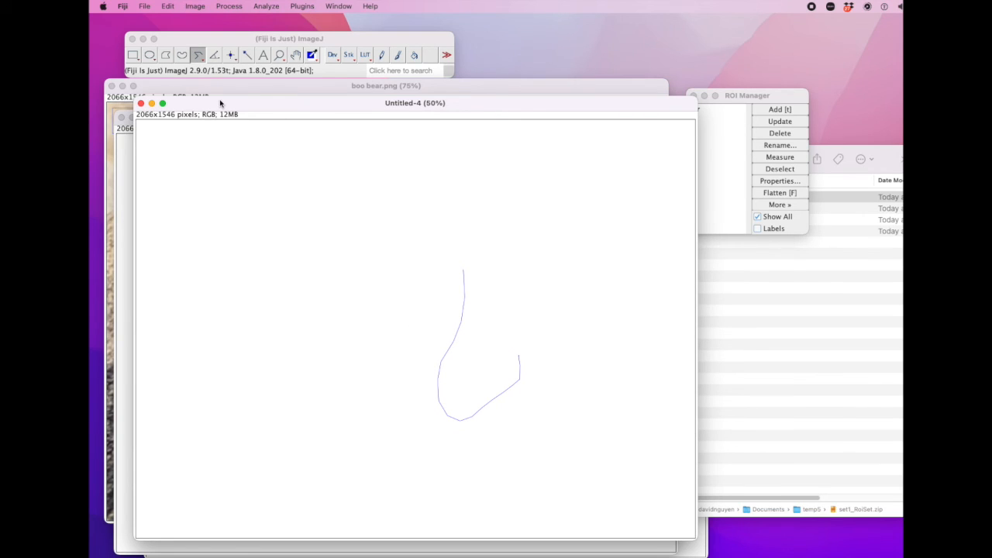
pyautogui.press('super+s')
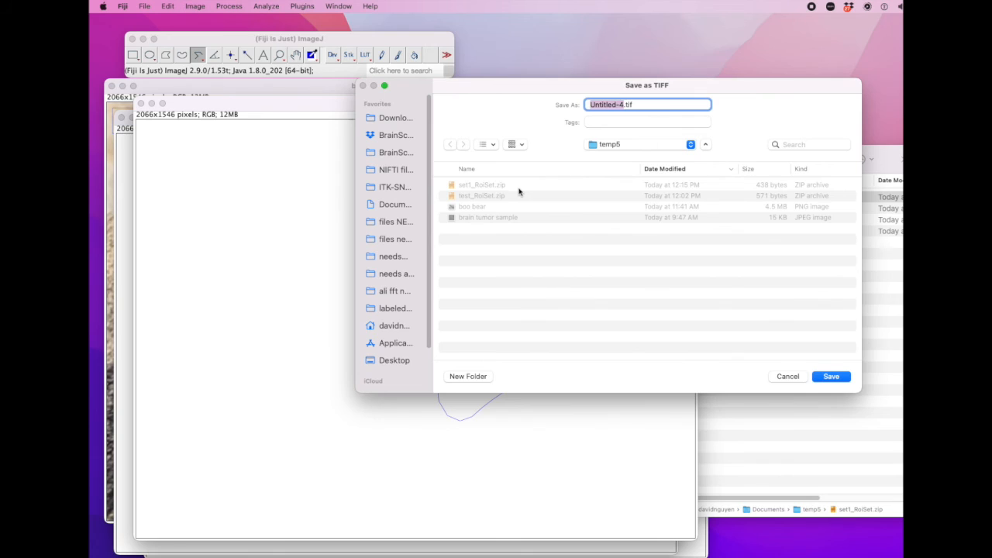
pyautogui.click(493, 211)
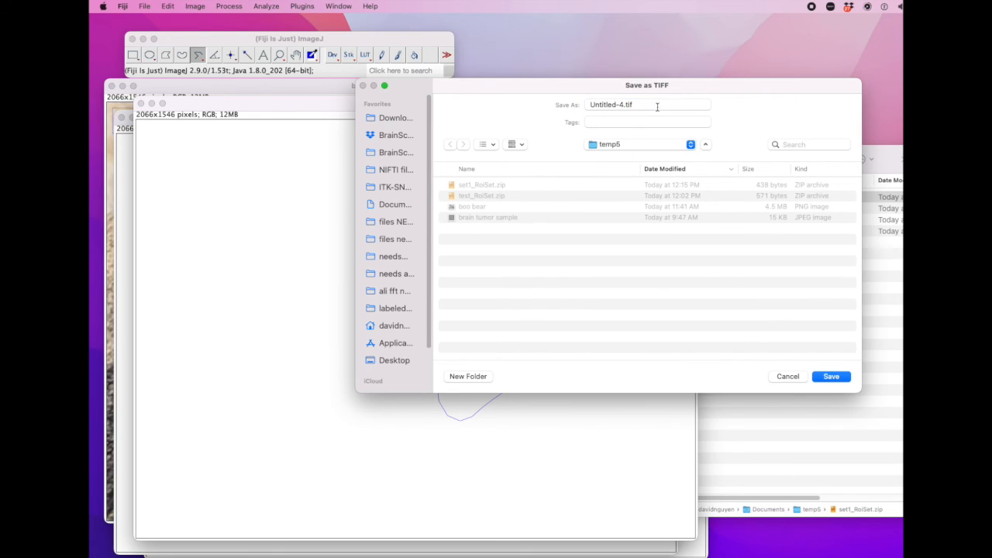
pyautogui.click(465, 208)
pyautogui.click(617, 104)
pyautogui.moveTo(619, 105); pyautogui.dragTo(634, 104)
pyautogui.press('BackSpace')
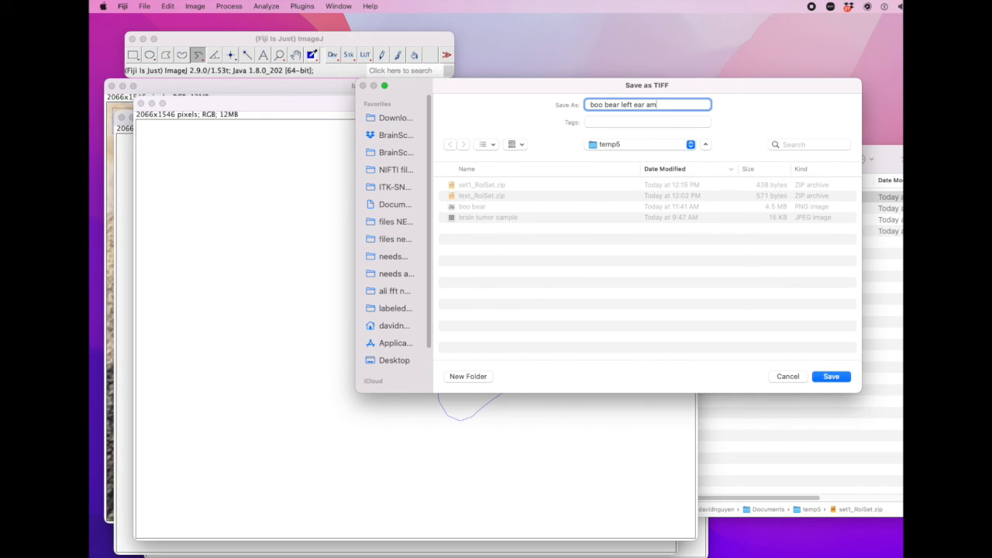
pyautogui.press('Return')
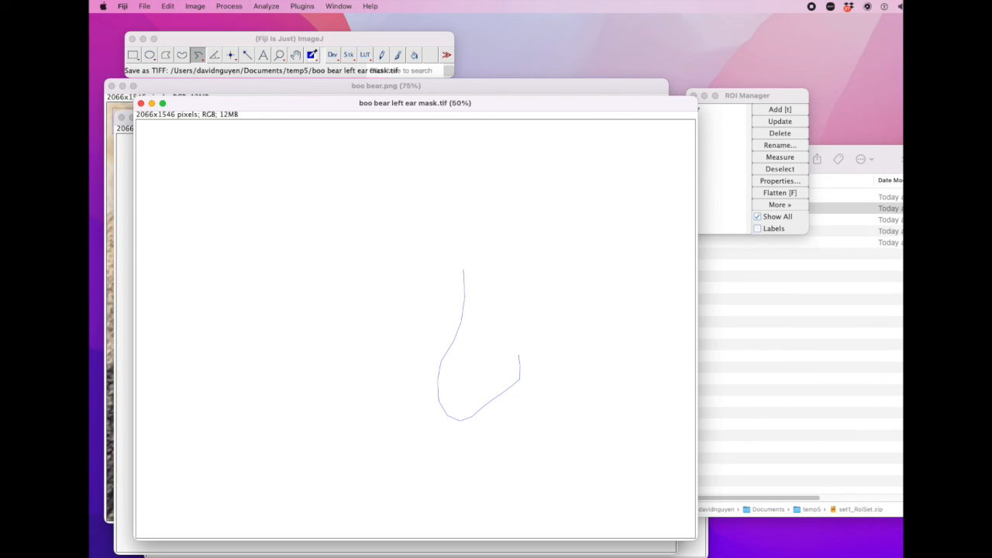
# Step: Switch to Finder, open boo bear left ear mask.tif in Preview to check the outline, and close the preview
pyautogui.click(783, 259)
pyautogui.click(691, 198)
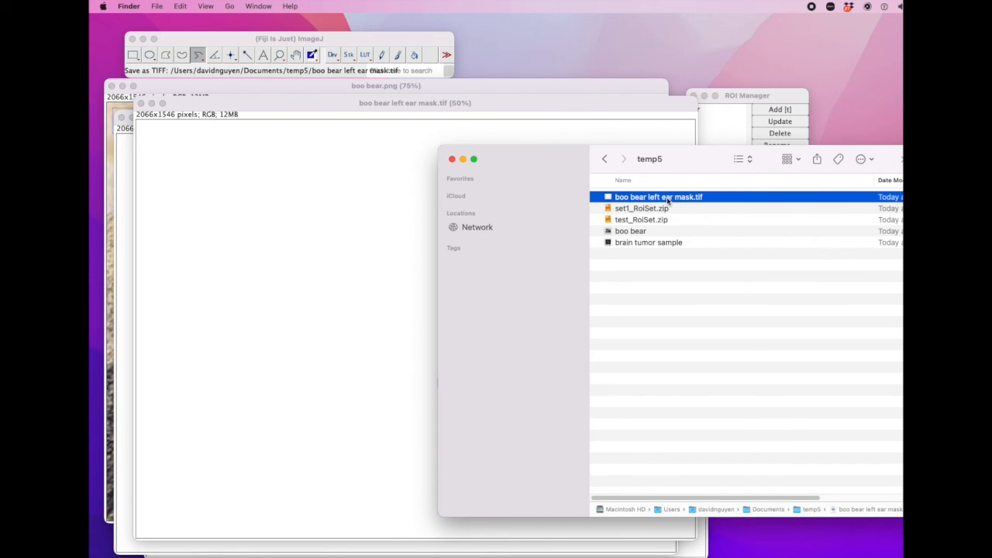
pyautogui.doubleClick(668, 199)
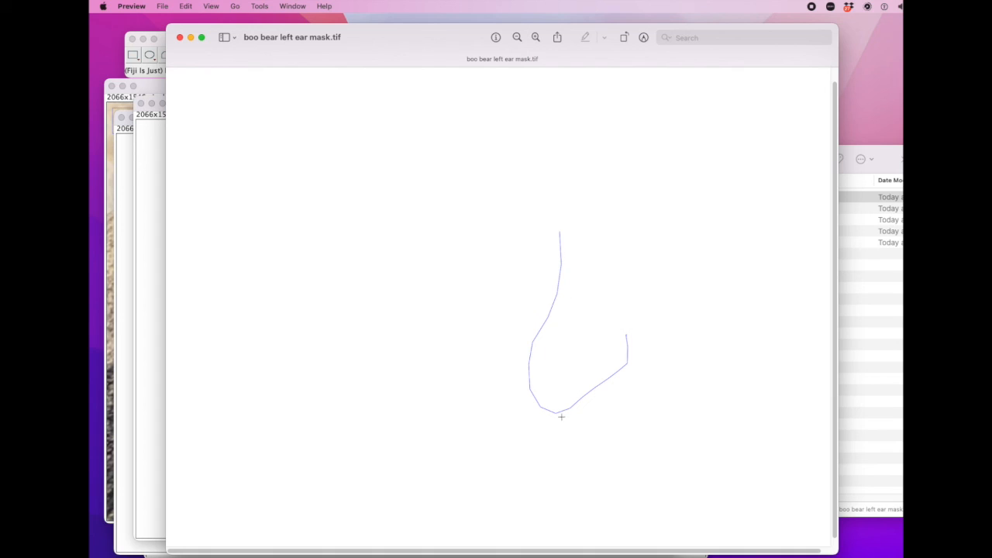
pyautogui.click(181, 38)
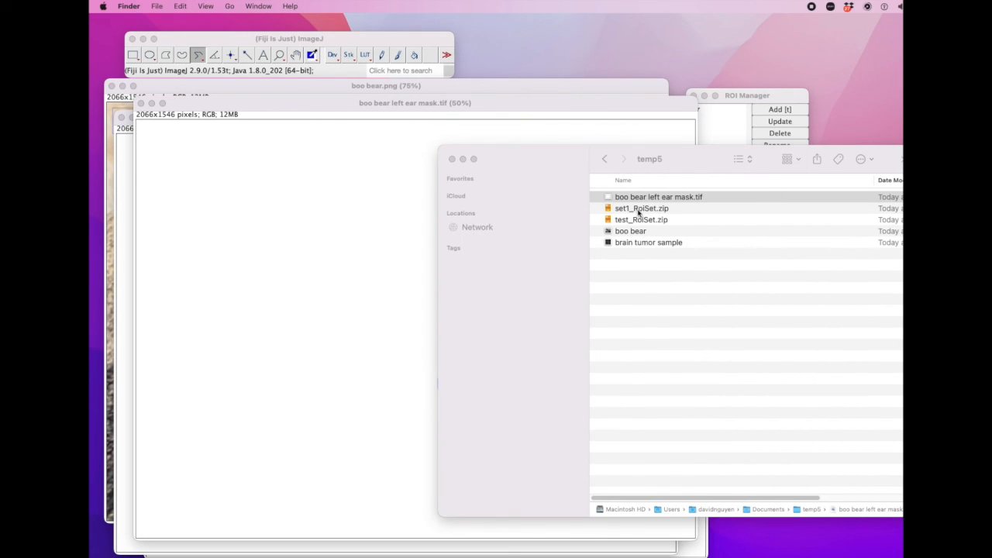
pyautogui.click(660, 198)
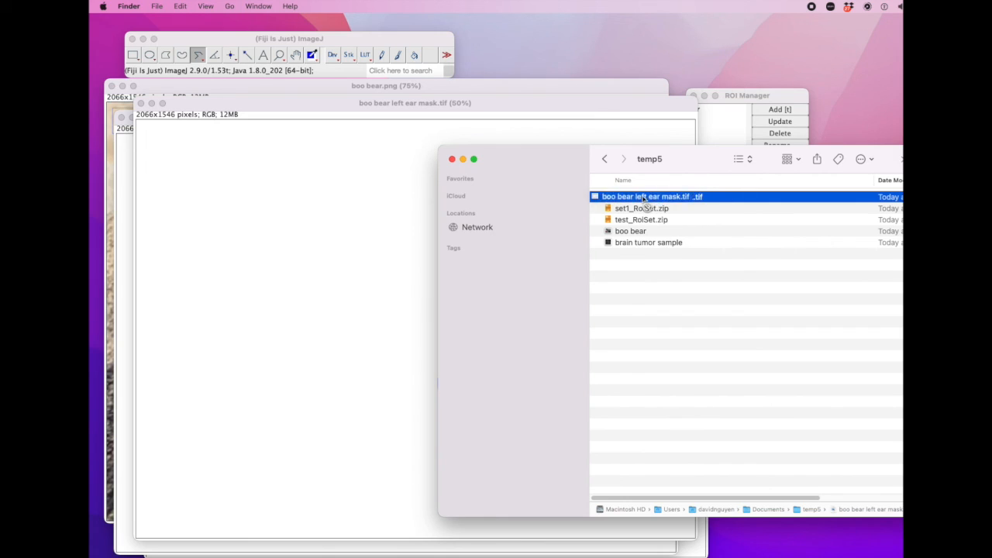